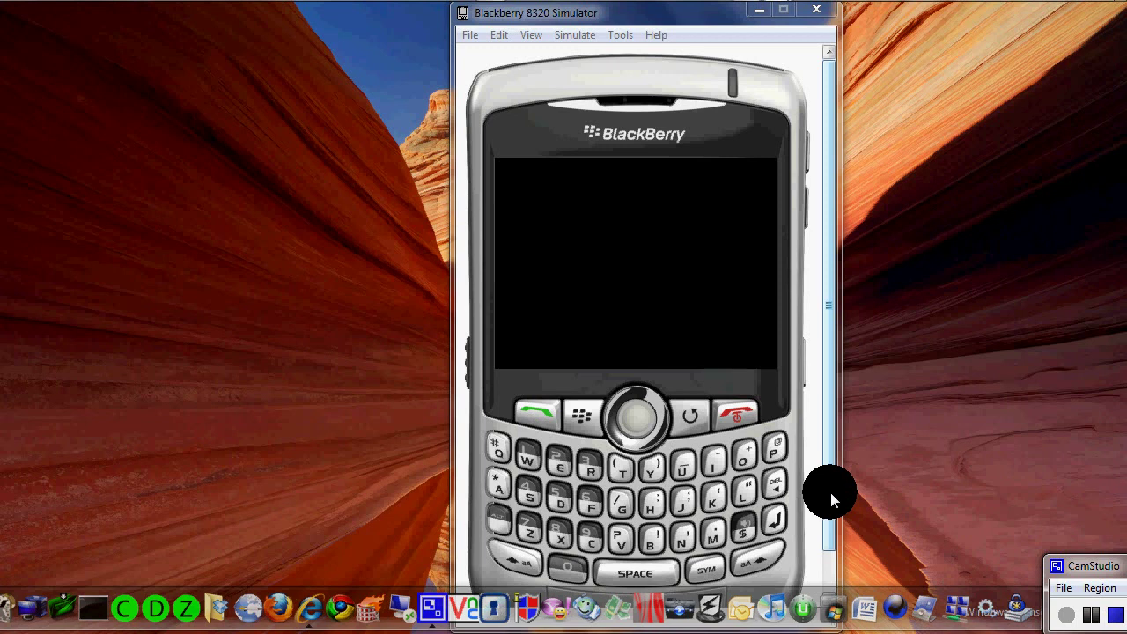
- Wake the simulated BlackBerry's blank screen with the Menu key
{"action": "left_click_drag", "start_coordinate": [832, 493], "coordinate": [797, 471]}
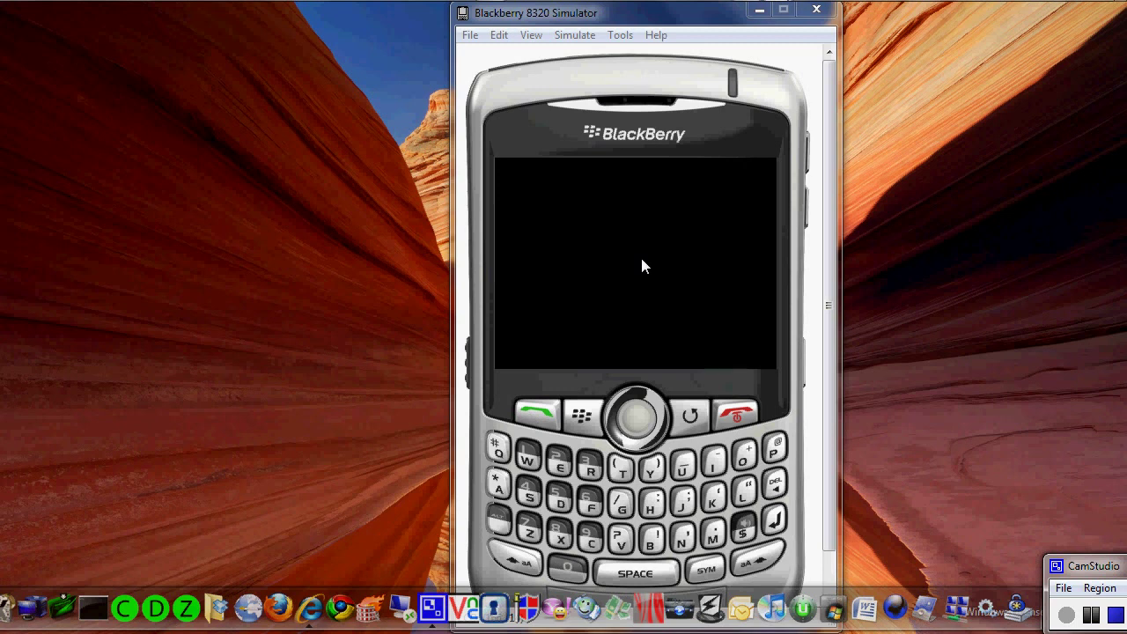
{"action": "left_click", "coordinate": [583, 415]}
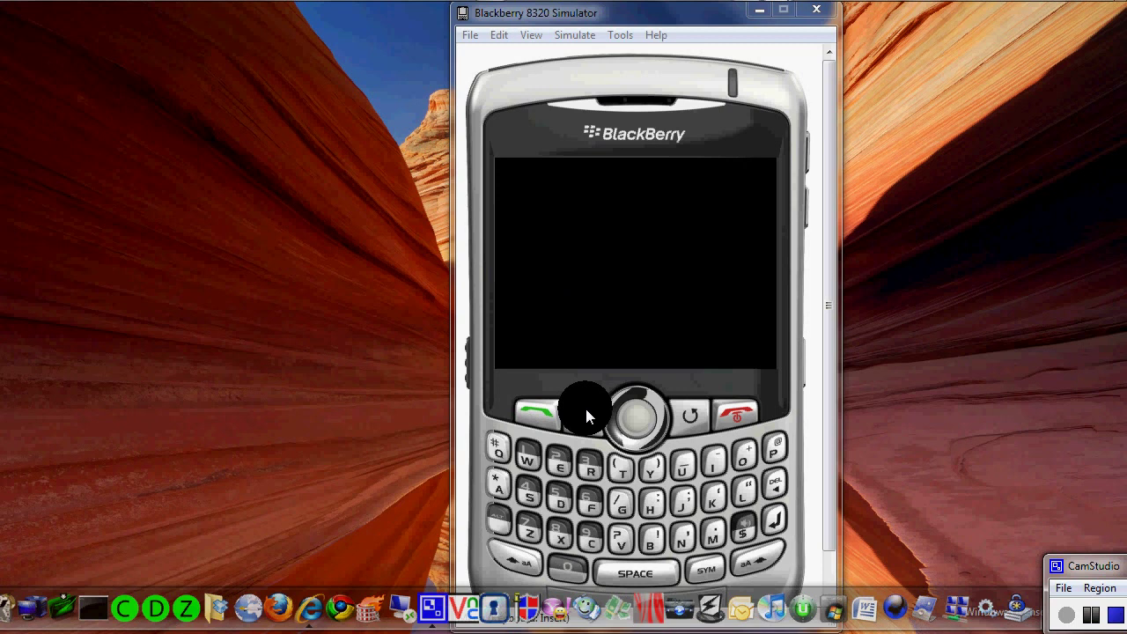
- Bring up the application grid, move to the Set Up Wi-Fi icon and launch it
{"action": "left_click", "coordinate": [586, 416]}
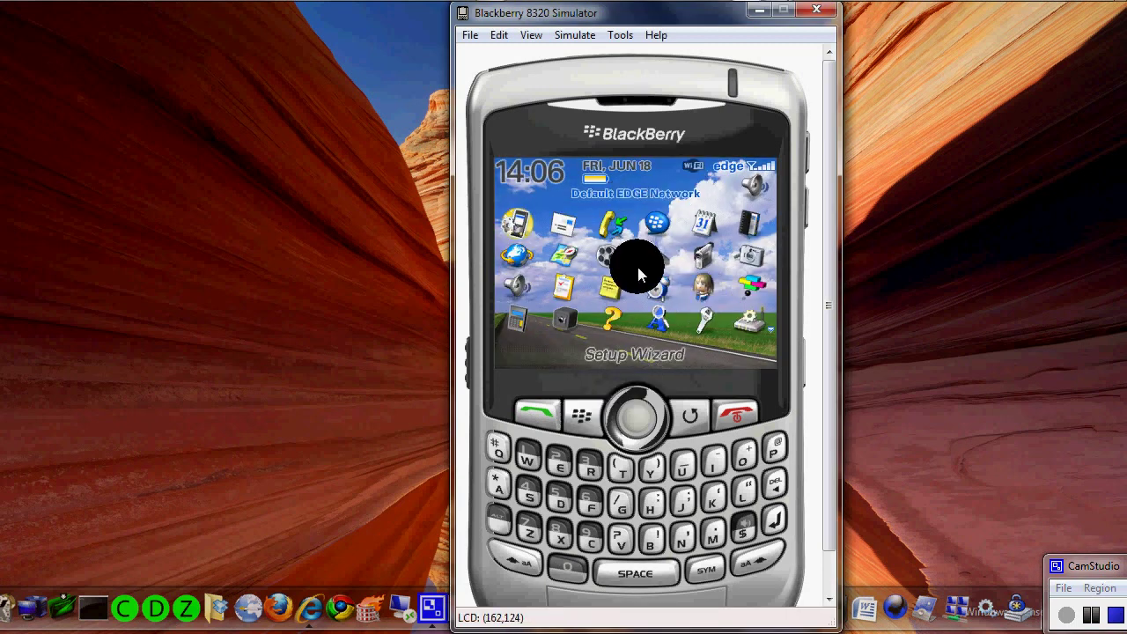
{"action": "scroll", "coordinate": [638, 267], "scroll_direction": "down", "scroll_amount": 4}
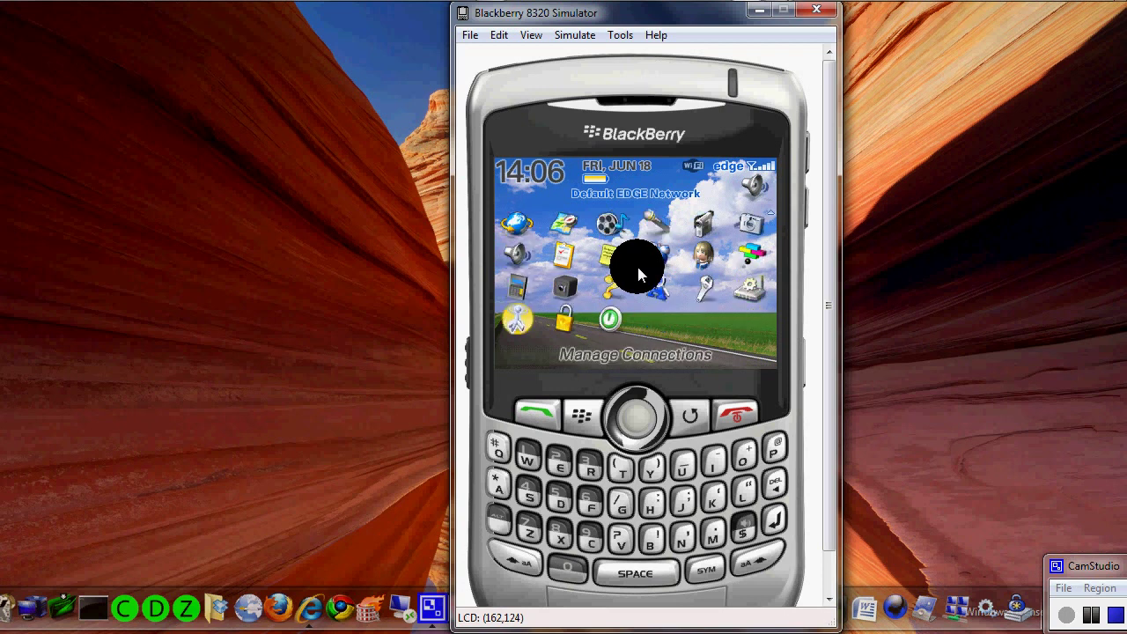
{"action": "key", "text": "Right"}
{"action": "key", "text": "Right"}
{"action": "key", "text": "Left"}
{"action": "key", "text": "Left"}
{"action": "key", "text": "Up"}
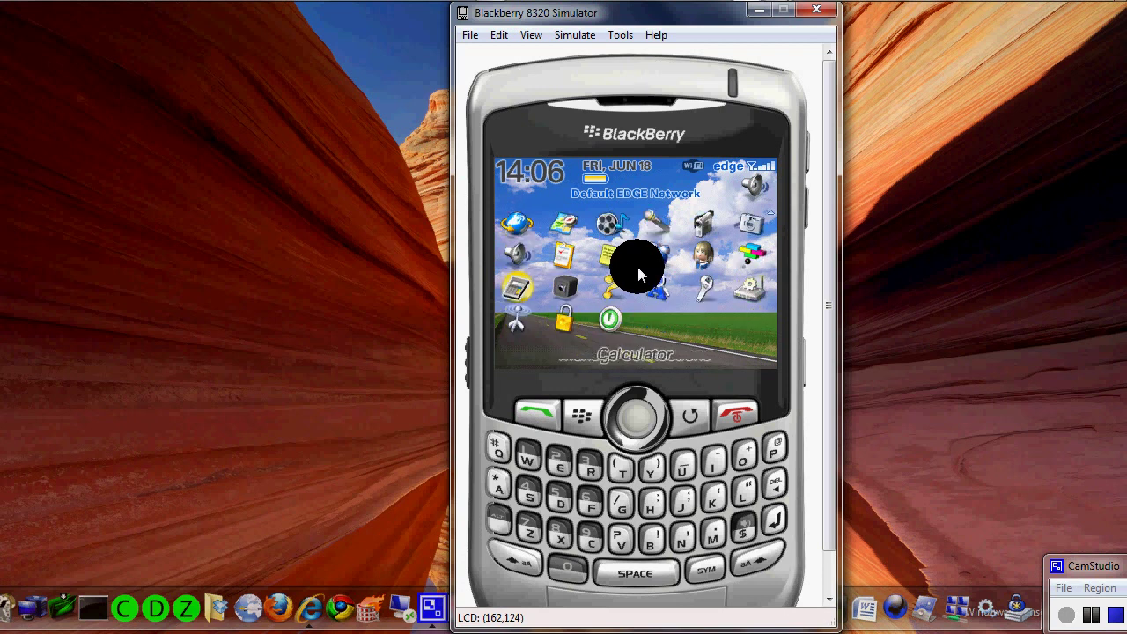
{"action": "key", "text": "Right"}
{"action": "key", "text": "Right"}
{"action": "key", "text": "Right"}
{"action": "key", "text": "Right"}
{"action": "key", "text": "Right"}
{"action": "key", "text": "Left"}
{"action": "key", "text": "Right"}
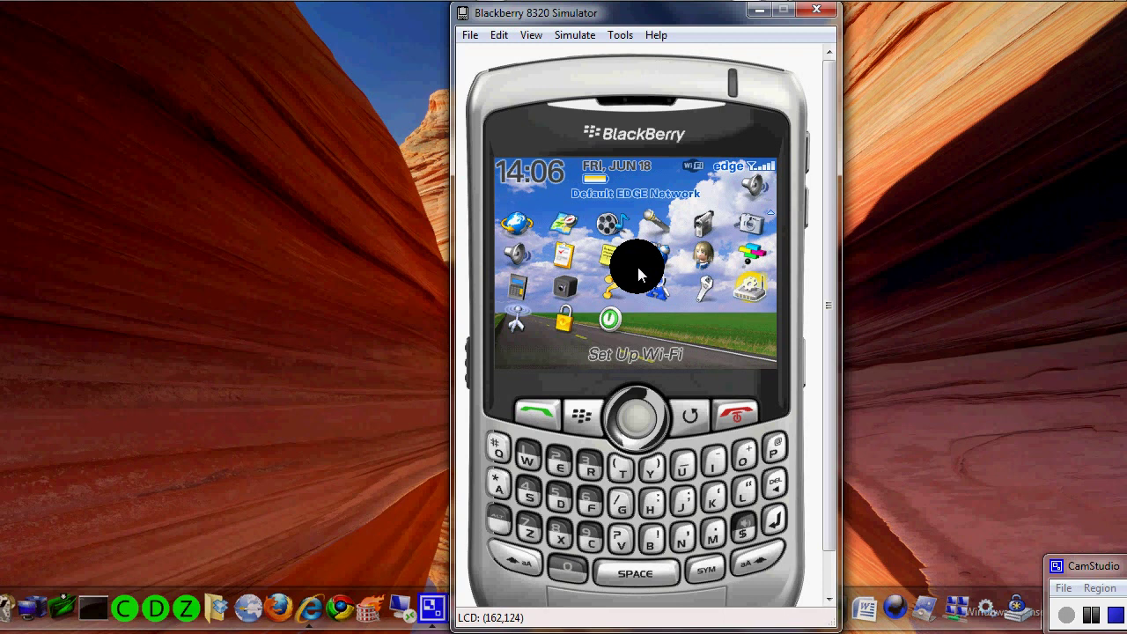
{"action": "key", "text": "Return"}
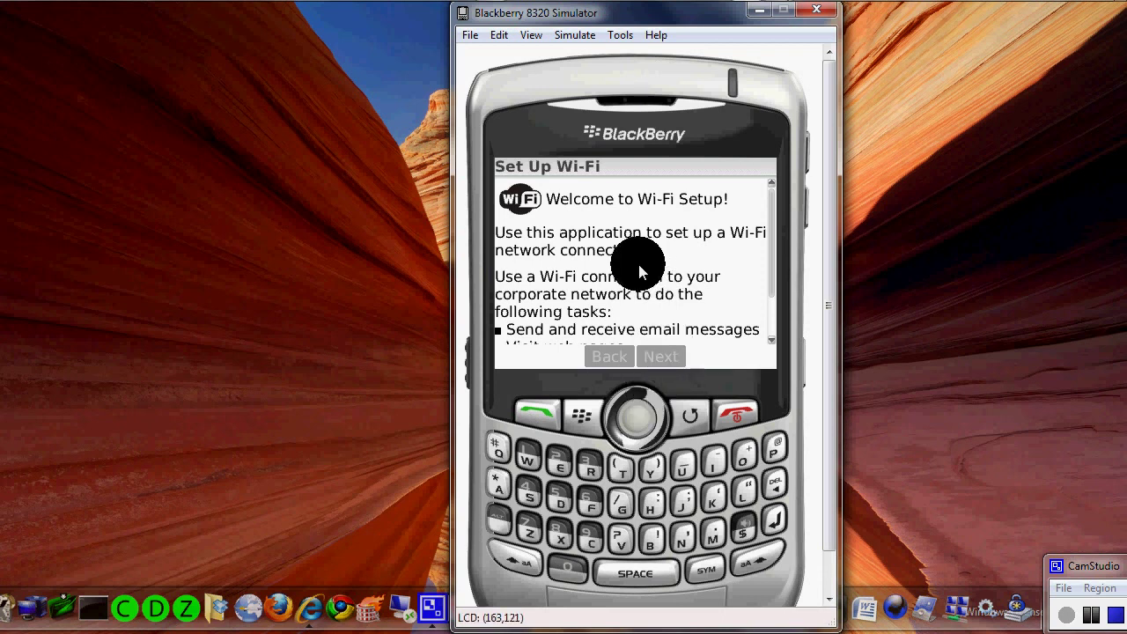
- Check 'Don't show this introduction again' and continue past the Wi-Fi setup introduction
{"action": "scroll", "coordinate": [639, 271], "scroll_direction": "down", "scroll_amount": 5}
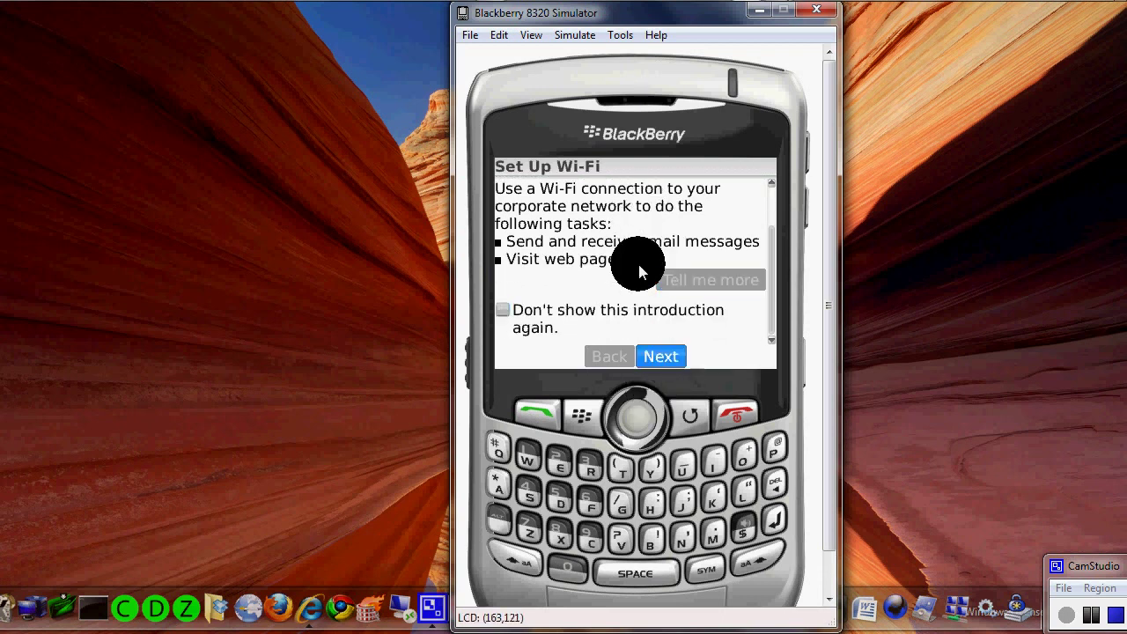
{"action": "scroll", "coordinate": [638, 264], "scroll_direction": "up", "scroll_amount": 1}
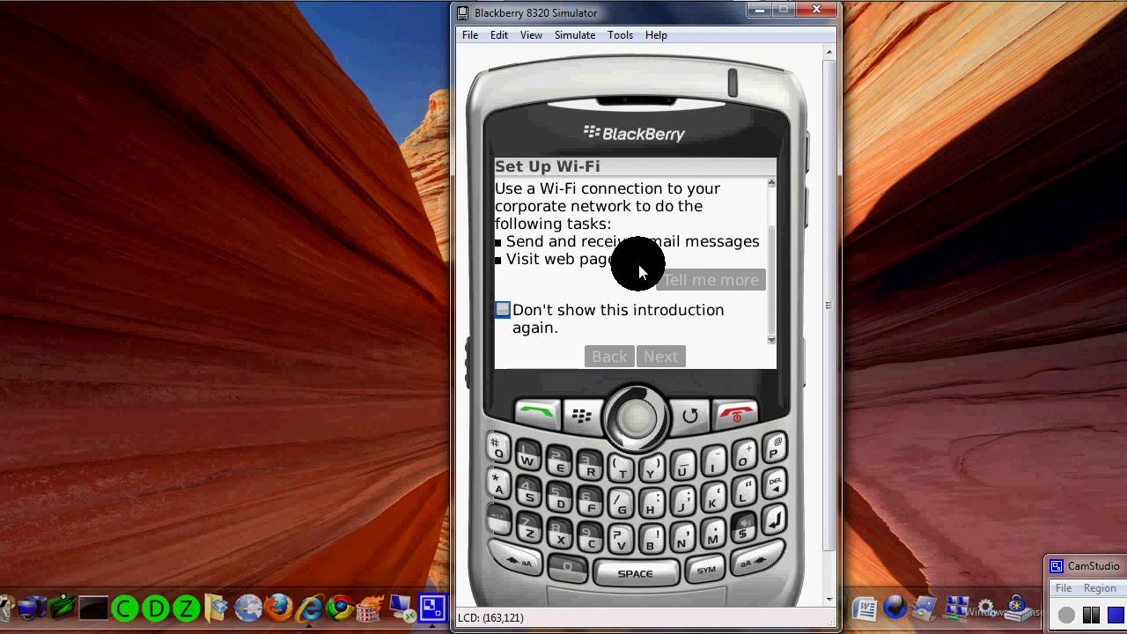
{"action": "left_click", "coordinate": [638, 265]}
{"action": "scroll", "coordinate": [638, 265], "scroll_direction": "down", "scroll_amount": 1}
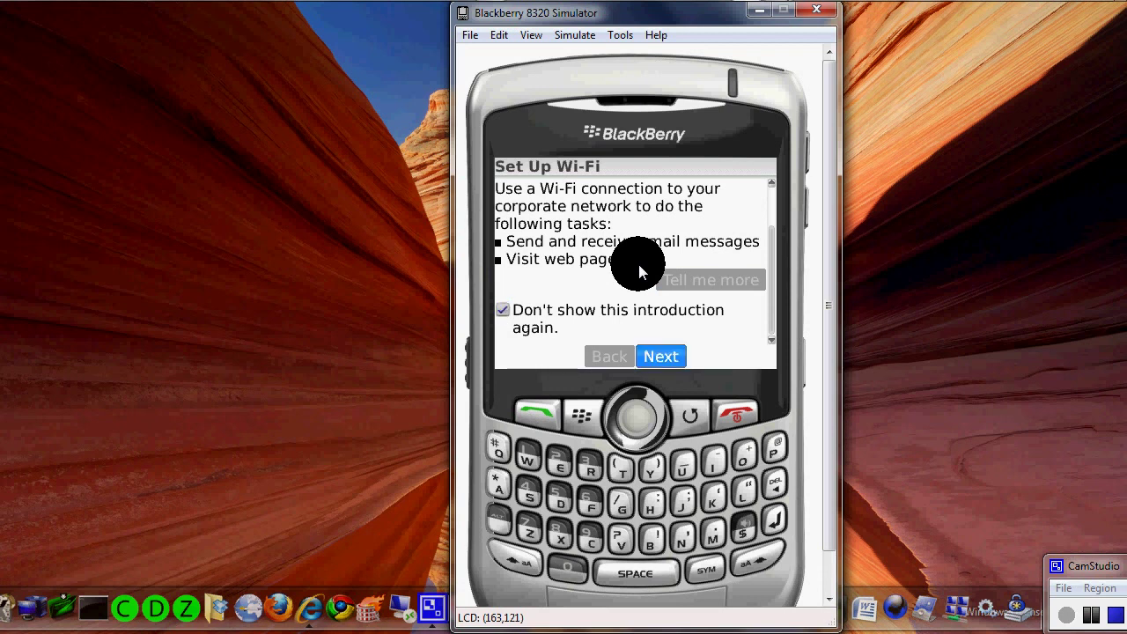
{"action": "left_click", "coordinate": [638, 264]}
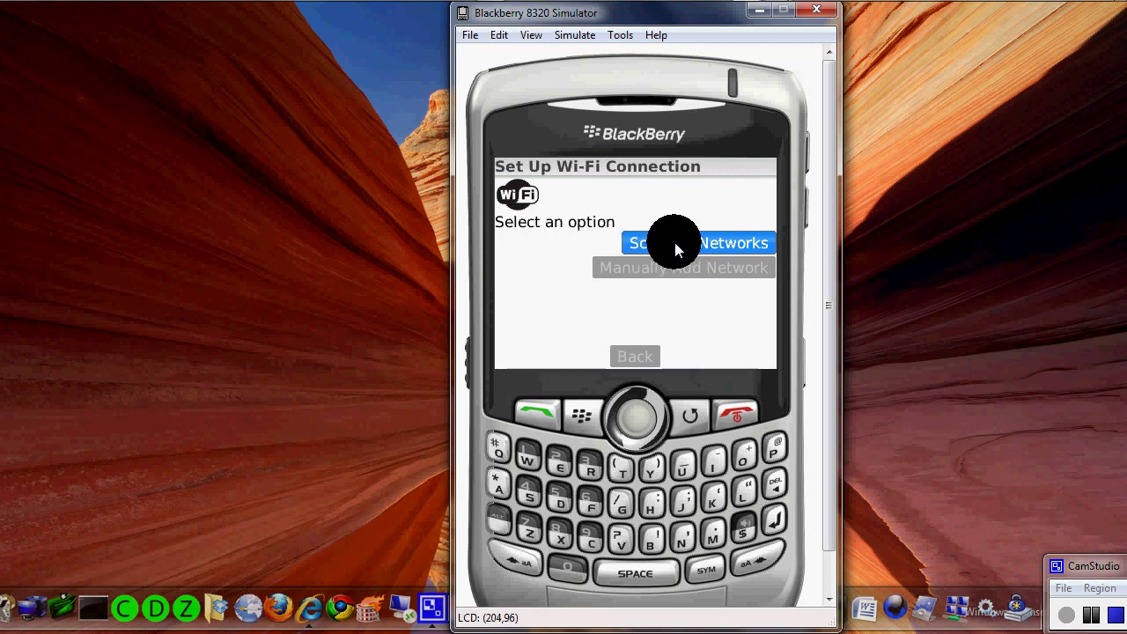
{"action": "left_click", "coordinate": [686, 241]}
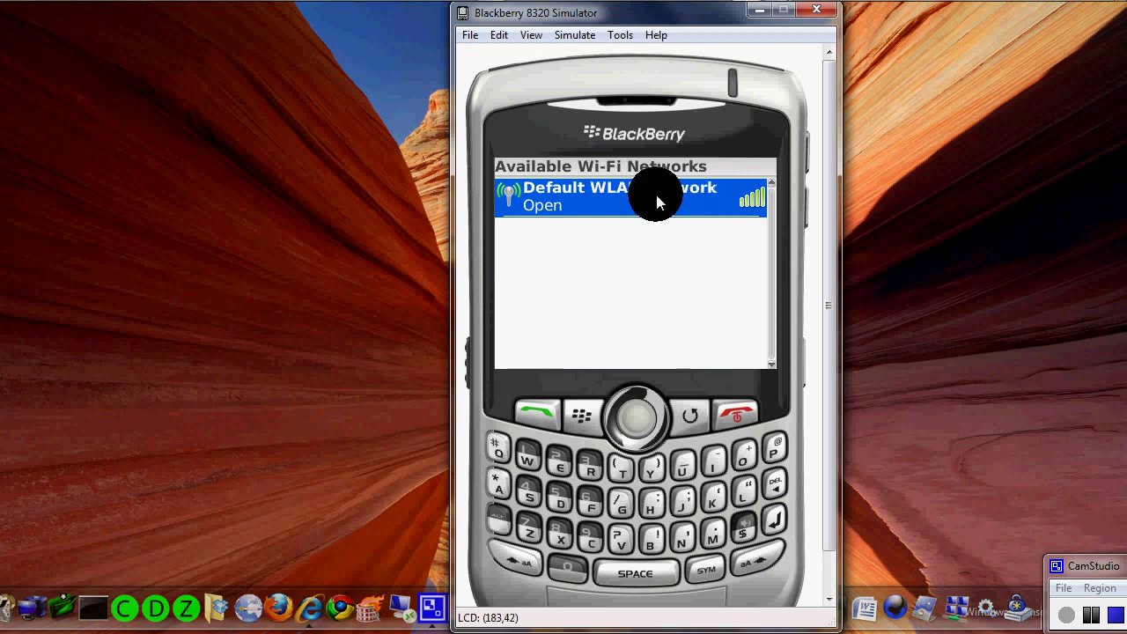
{"action": "left_click", "coordinate": [633, 197]}
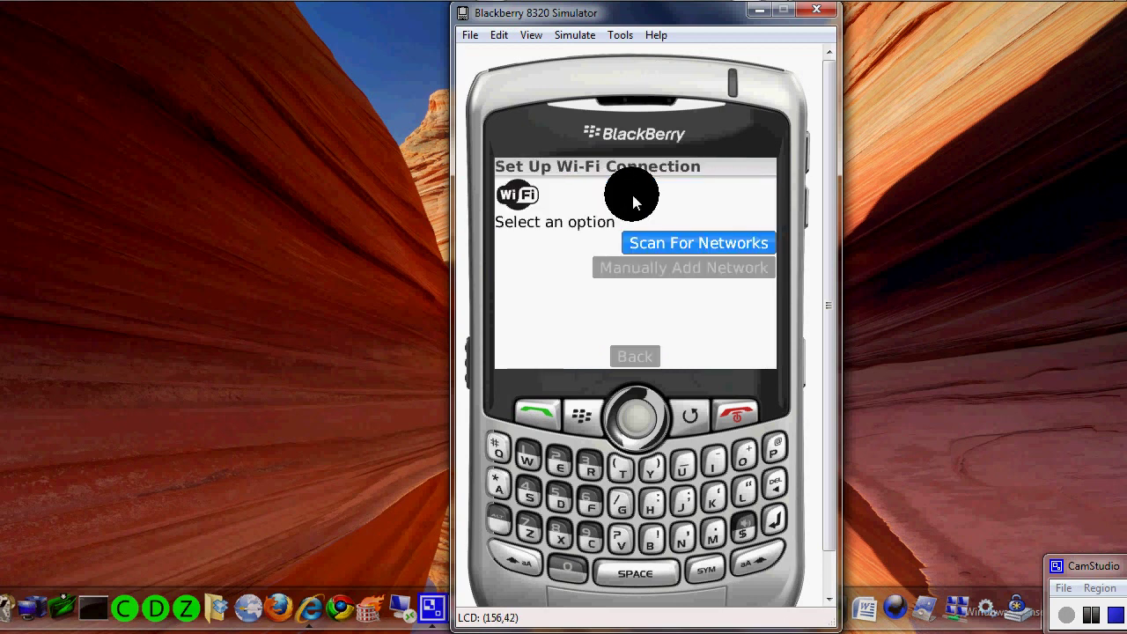
{"action": "left_click", "coordinate": [713, 294]}
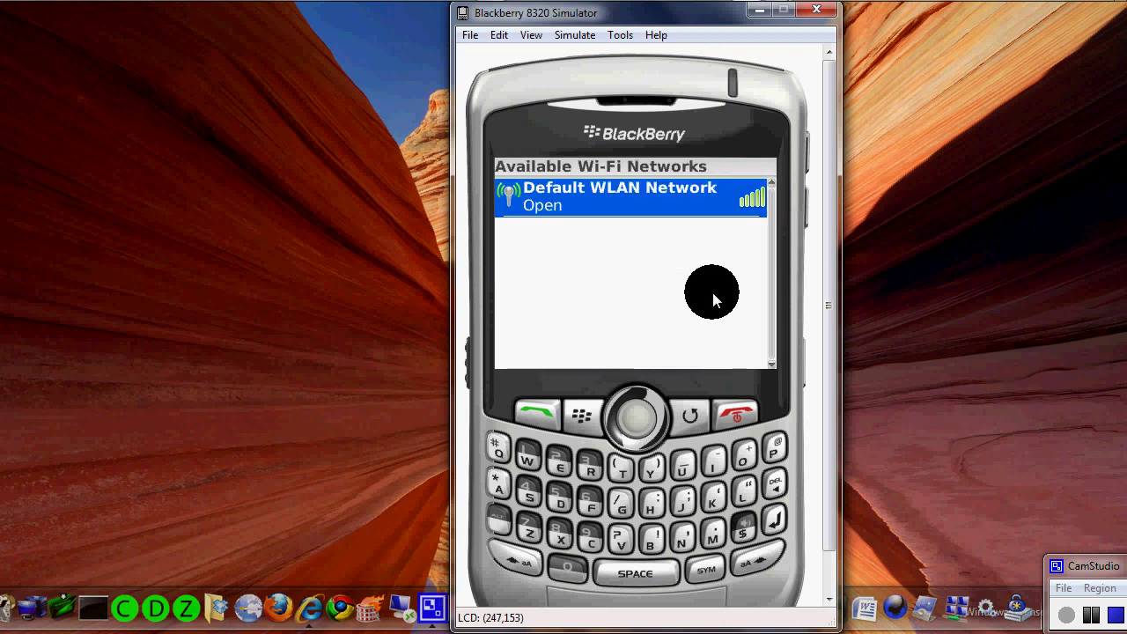
{"action": "left_click", "coordinate": [633, 185]}
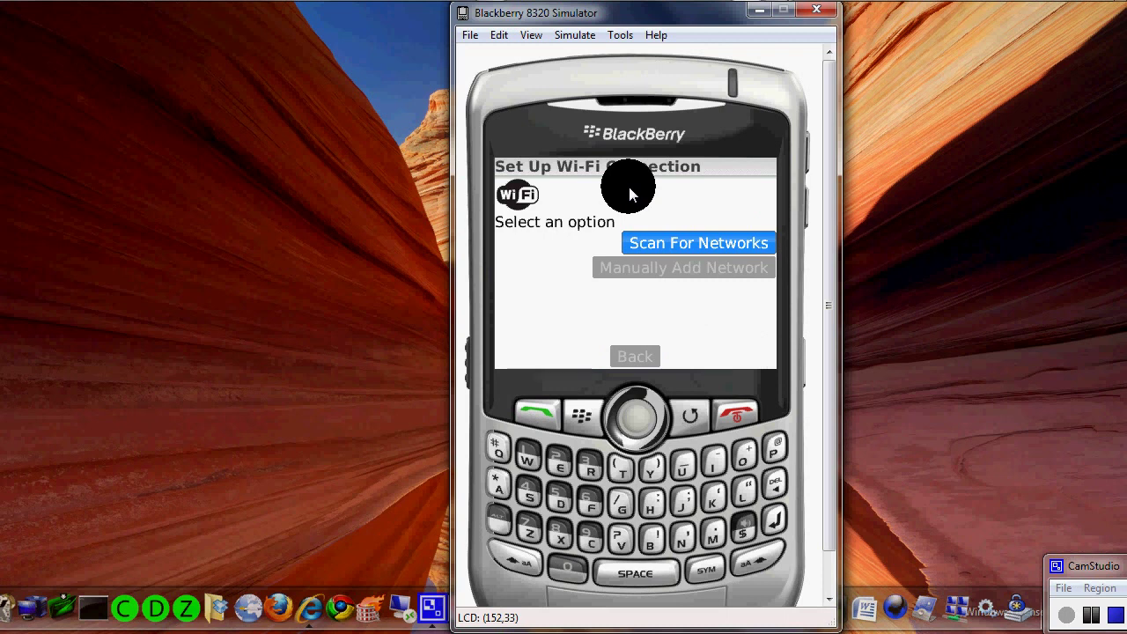
{"action": "scroll", "coordinate": [646, 268], "scroll_direction": "down", "scroll_amount": 1}
- Choose Manually Add Network, enter 'lvpd' as the SSID, and add it
{"action": "left_click", "coordinate": [645, 268]}
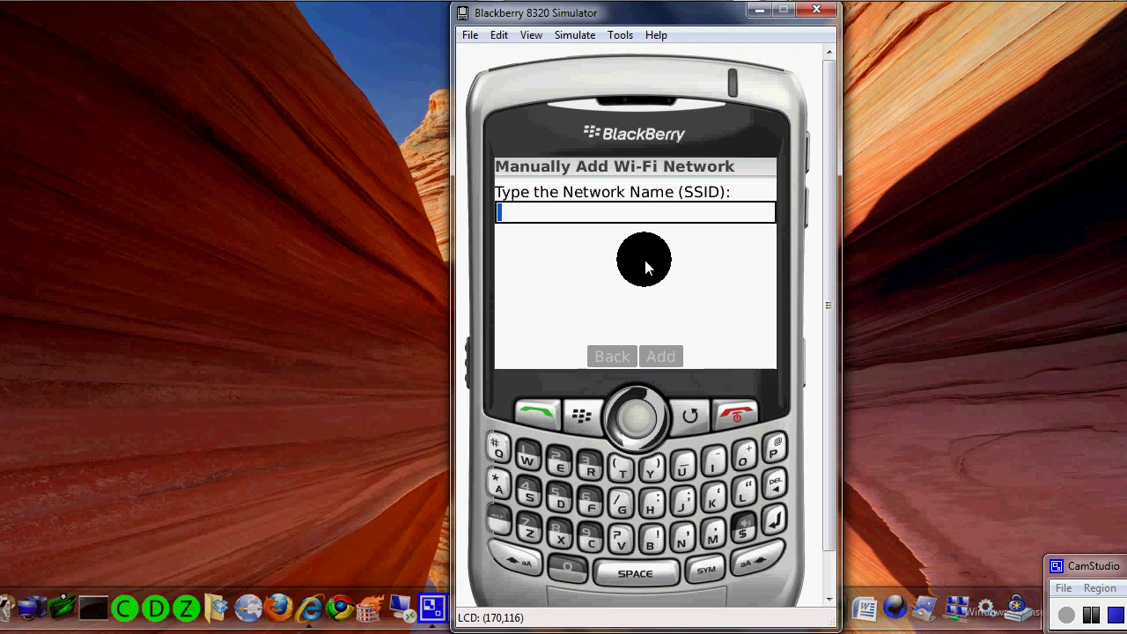
{"action": "type", "text": "lvmd"}
{"action": "key", "text": "BackSpace"}
{"action": "key", "text": "BackSpace"}
{"action": "type", "text": "pd"}
{"action": "key", "text": "Down"}
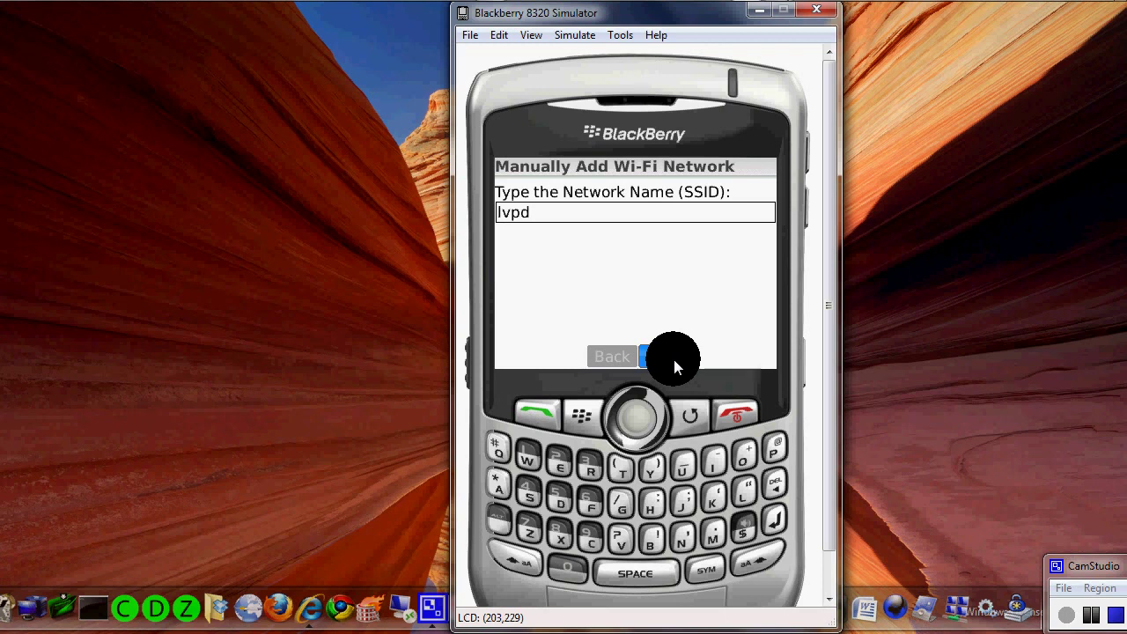
{"action": "left_click", "coordinate": [673, 355]}
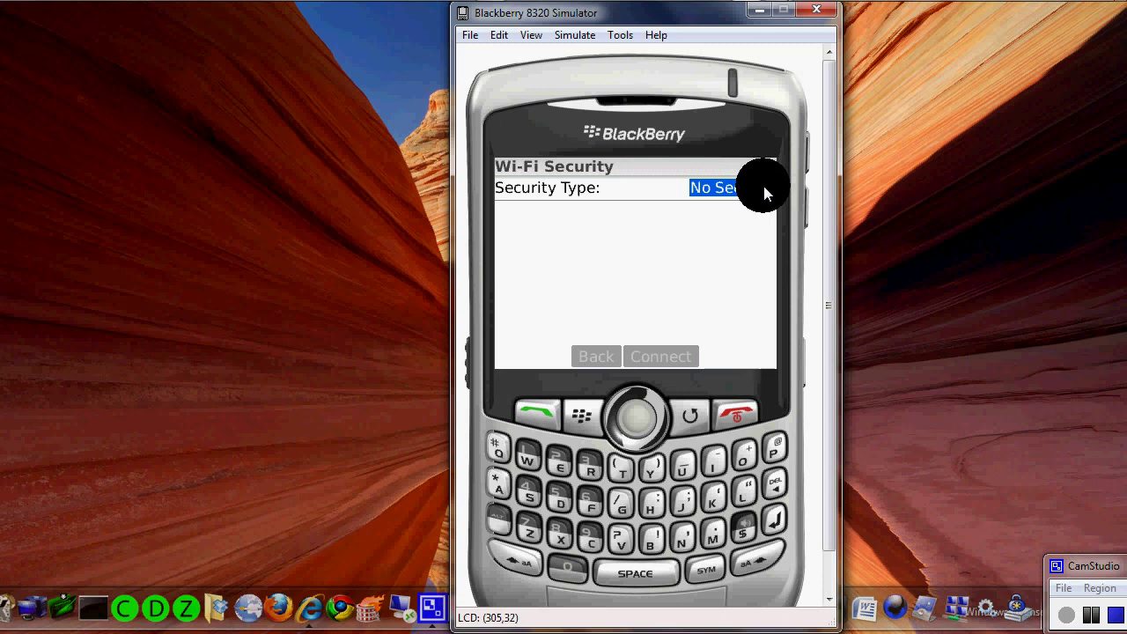
- Scroll the Wi-Fi Security screen and browse the Security Type values
{"action": "scroll", "coordinate": [764, 186], "scroll_direction": "down", "scroll_amount": 1}
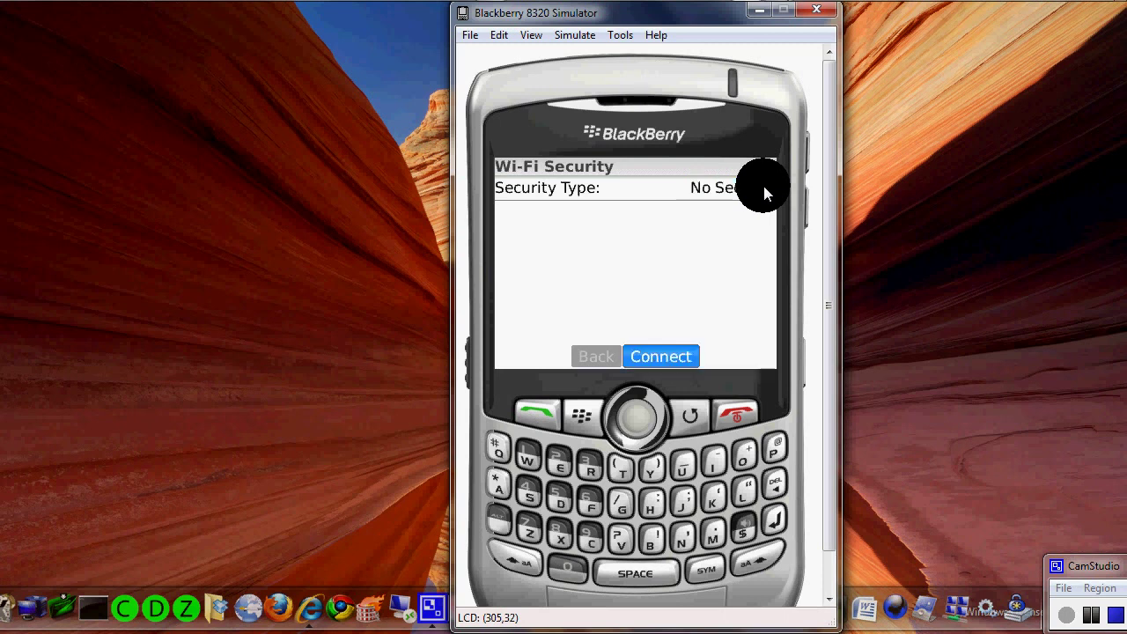
{"action": "scroll", "coordinate": [764, 187], "scroll_direction": "up", "scroll_amount": 1}
{"action": "scroll", "coordinate": [765, 187], "scroll_direction": "down", "scroll_amount": 1}
{"action": "scroll", "coordinate": [764, 187], "scroll_direction": "up", "scroll_amount": 1}
{"action": "scroll", "coordinate": [764, 187], "scroll_direction": "down", "scroll_amount": 2}
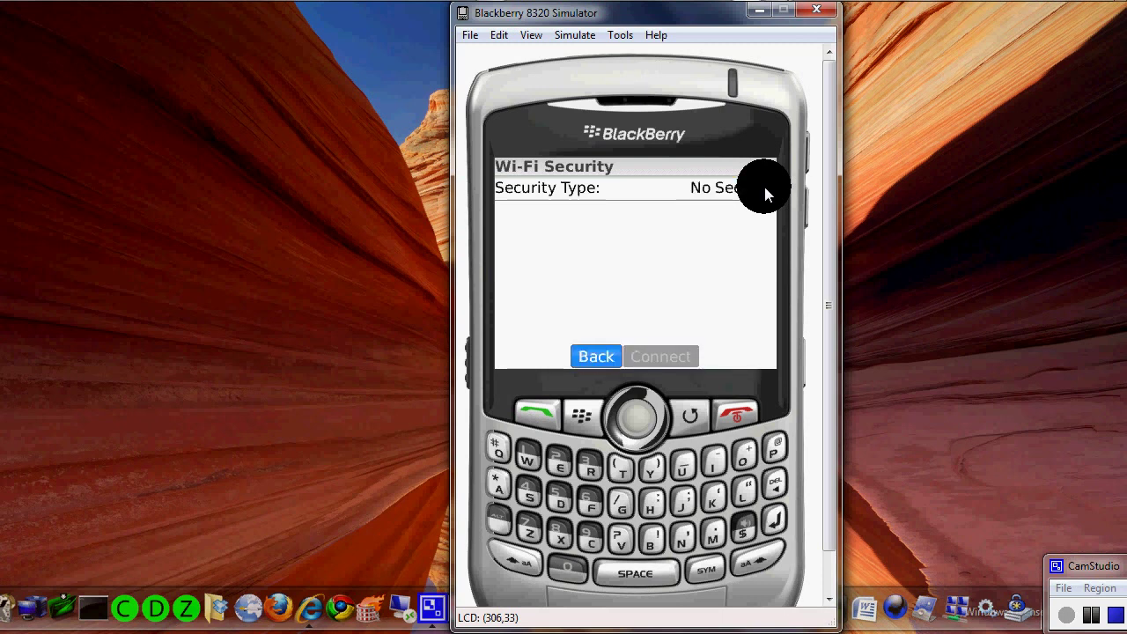
{"action": "scroll", "coordinate": [765, 187], "scroll_direction": "up", "scroll_amount": 1}
{"action": "key", "text": "Right"}
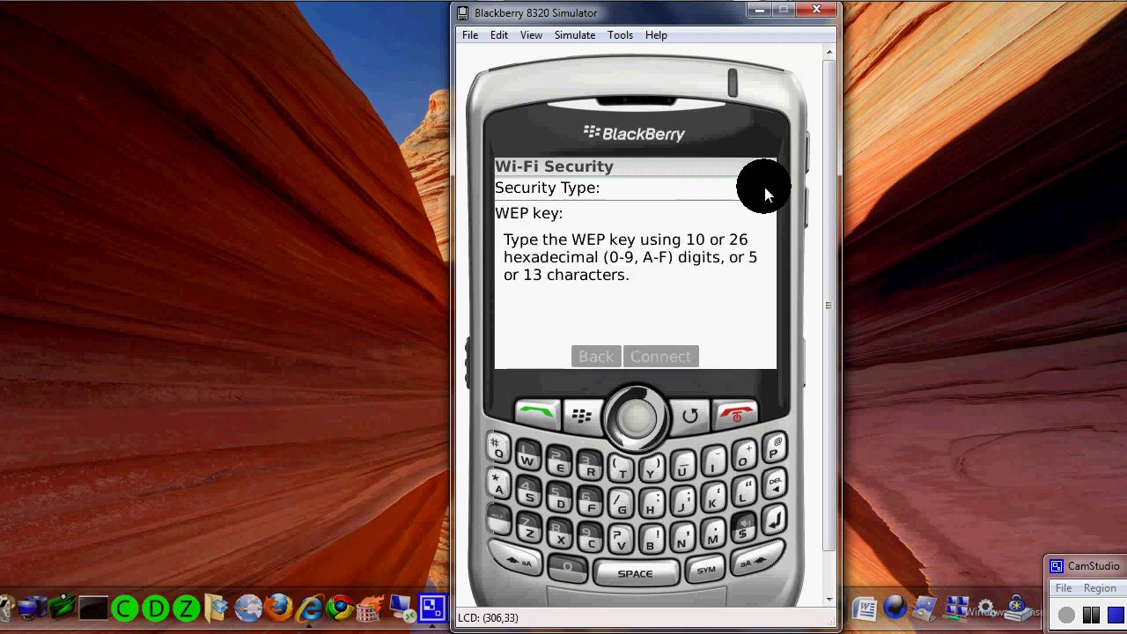
{"action": "key", "text": "Right"}
{"action": "key", "text": "Right"}
{"action": "key", "text": "Right"}
{"action": "key", "text": "Right"}
{"action": "key", "text": "Right"}
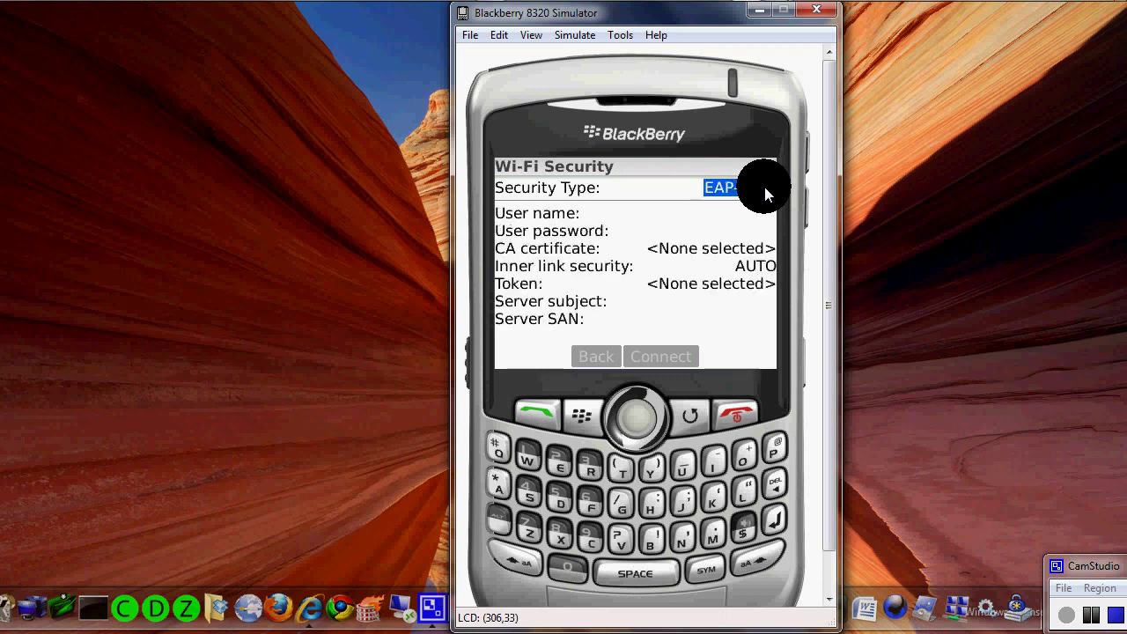
{"action": "key", "text": "Right"}
{"action": "key", "text": "Right"}
{"action": "key", "text": "Right"}
{"action": "key", "text": "Right"}
{"action": "key", "text": "Right"}
{"action": "key", "text": "Right"}
{"action": "key", "text": "Right"}
{"action": "key", "text": "Right"}
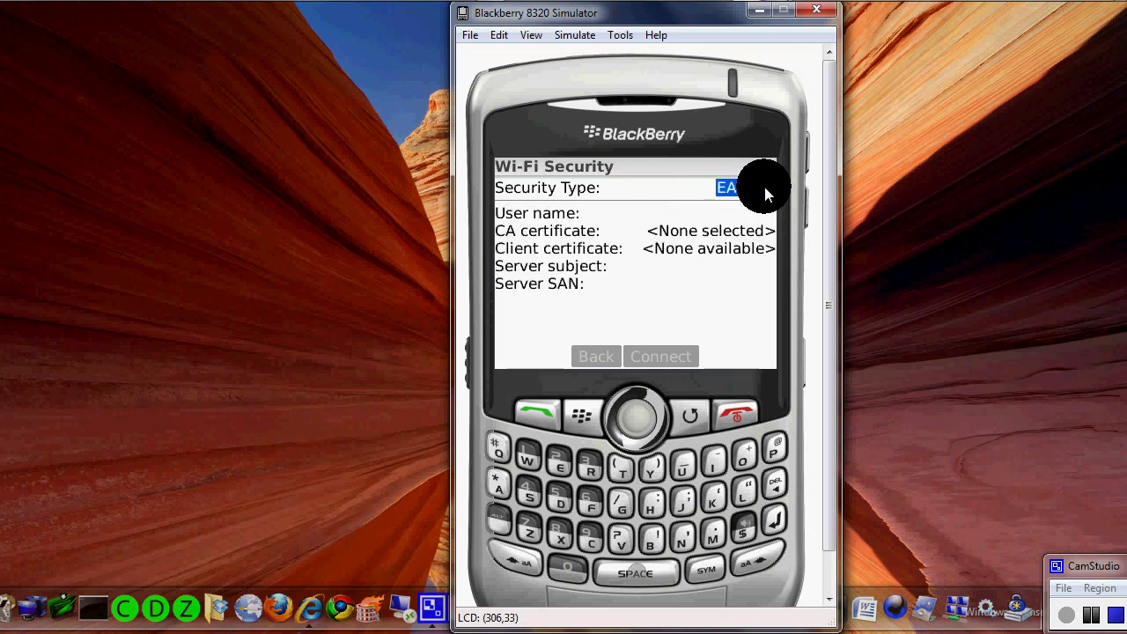
- Cycle Security Type through WEP, Pre-Shared Key and EAP types to the IMSI-only EAP option
{"action": "key", "text": "space"}
{"action": "key", "text": "space"}
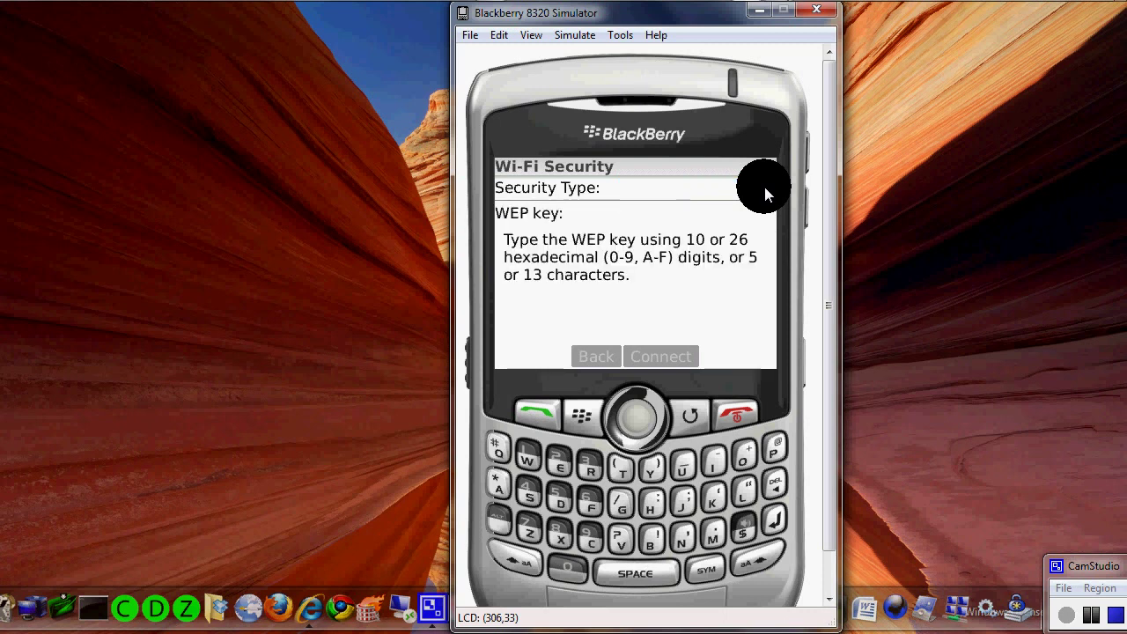
{"action": "key", "text": "space"}
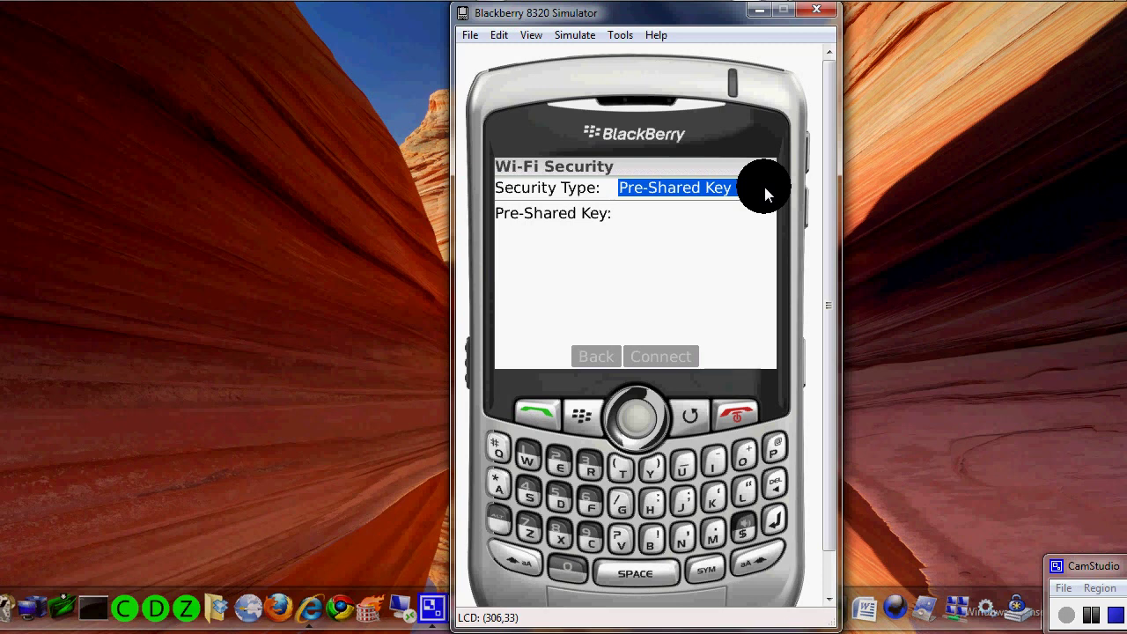
{"action": "key", "text": "space"}
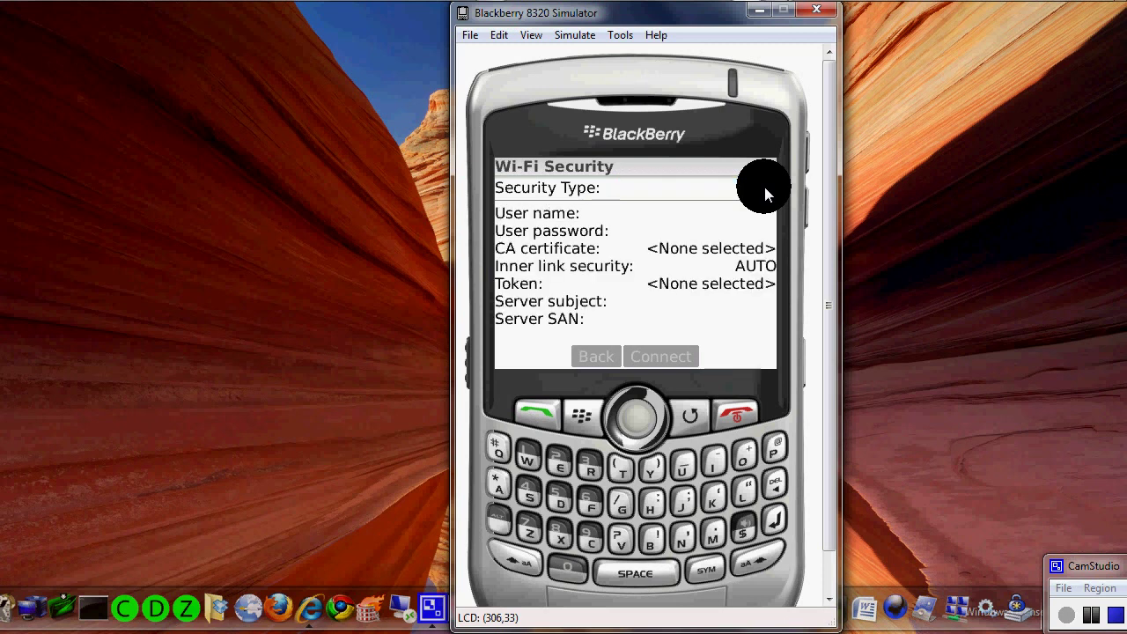
{"action": "key", "text": "space"}
{"action": "key", "text": "space"}
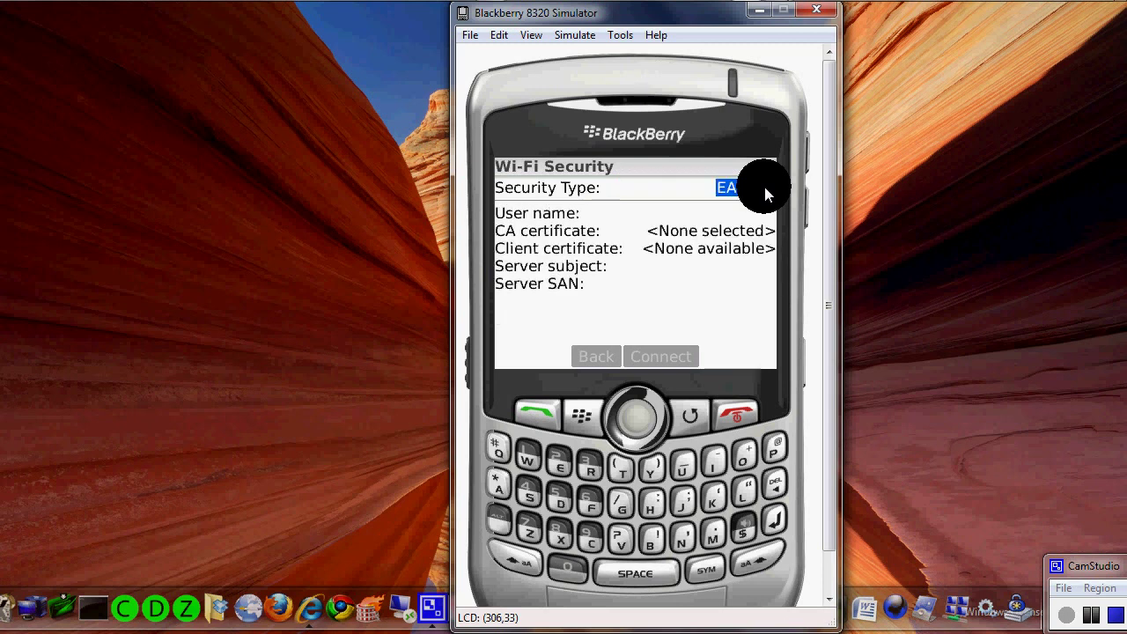
{"action": "key", "text": "space"}
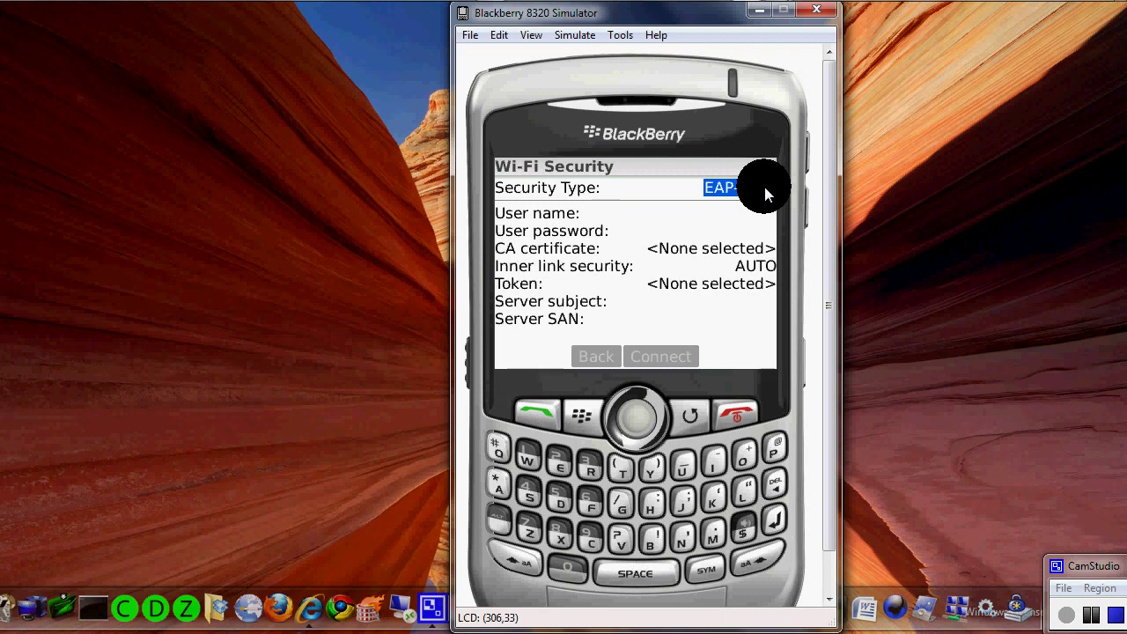
{"action": "key", "text": "space"}
{"action": "key", "text": "space"}
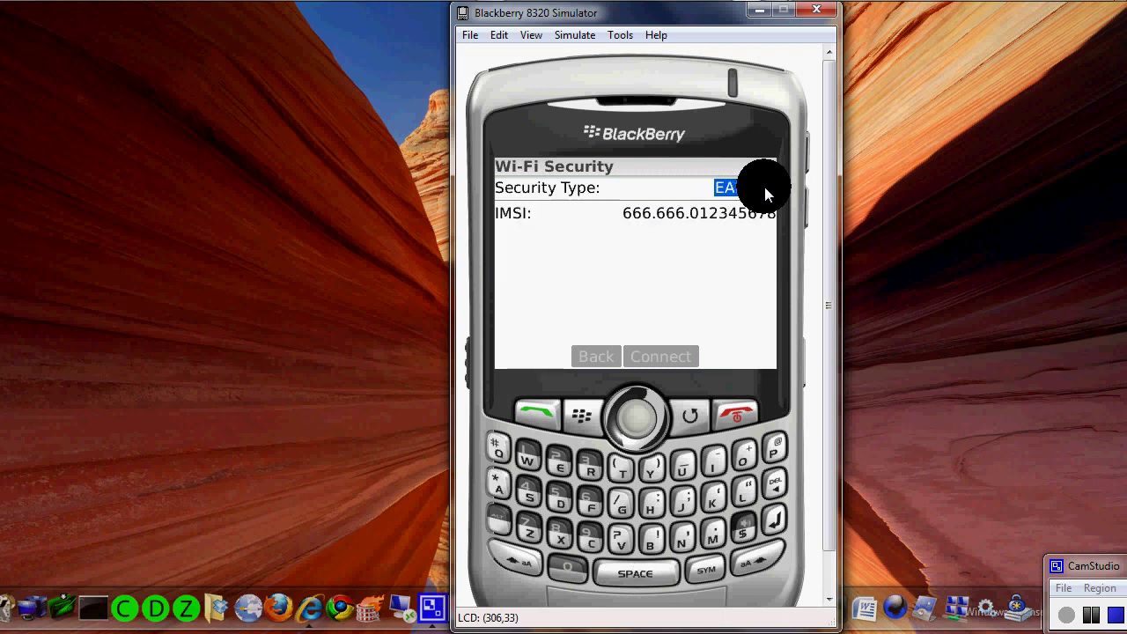
{"action": "key", "text": "space"}
{"action": "key", "text": "space"}
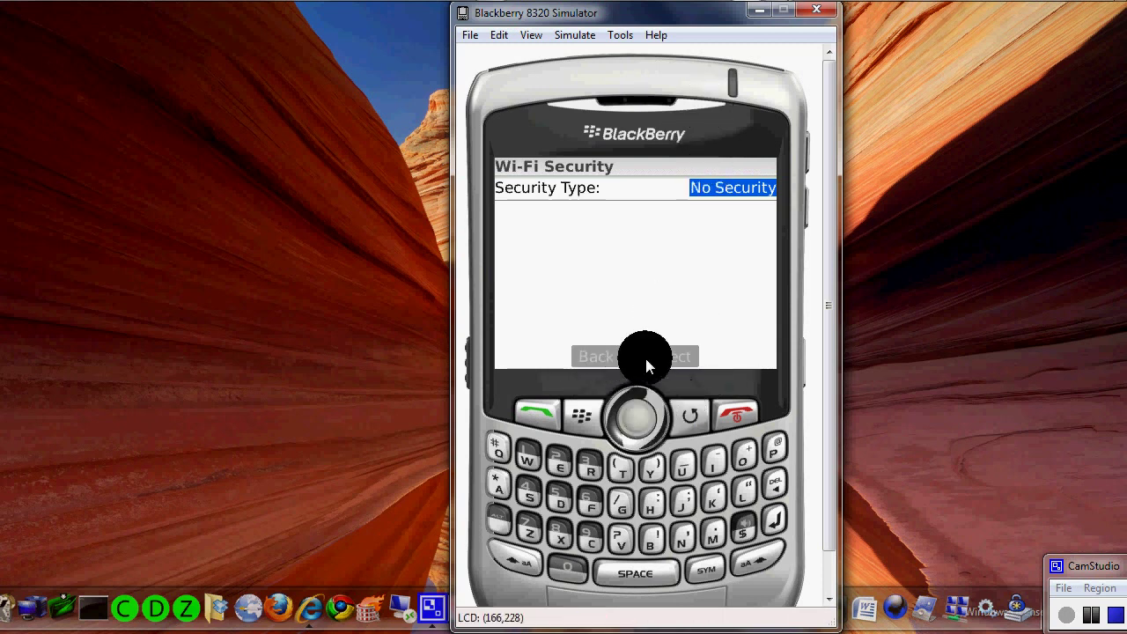
- Choose Close from the BlackBerry menu to exit the Wi-Fi security setup
{"action": "left_click", "coordinate": [589, 419]}
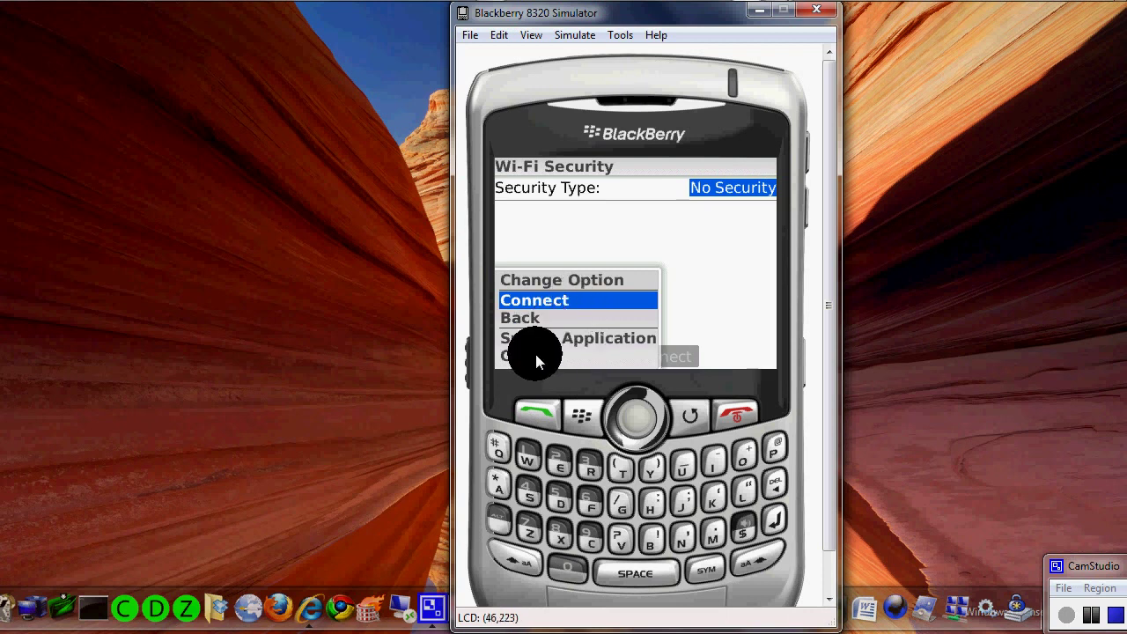
{"action": "scroll", "coordinate": [536, 359], "scroll_direction": "down", "scroll_amount": 3}
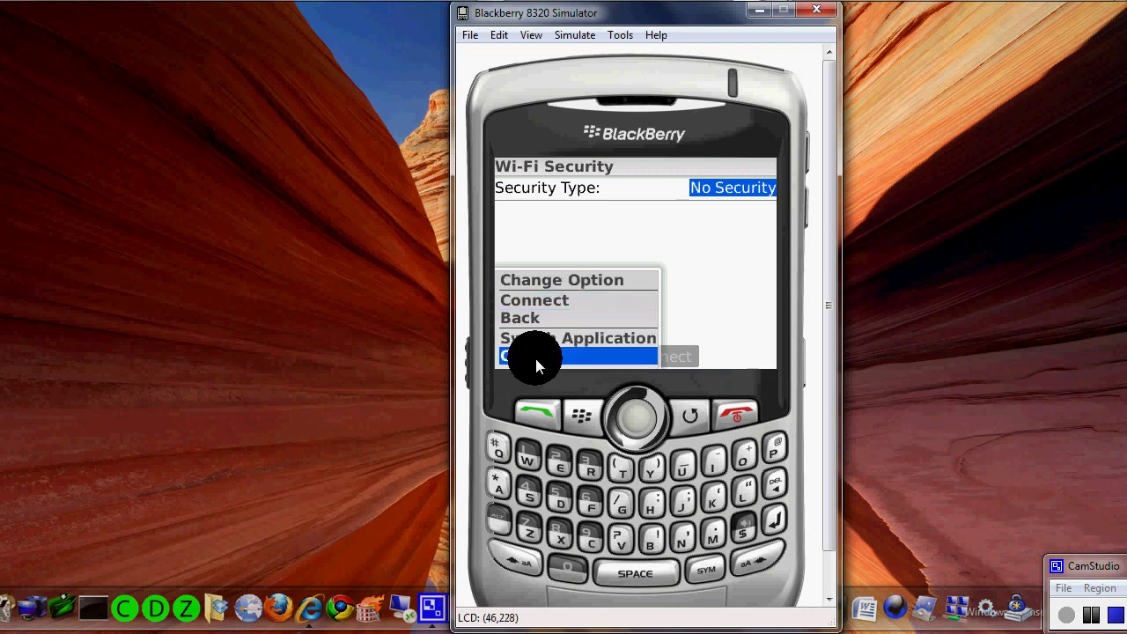
{"action": "left_click", "coordinate": [535, 358]}
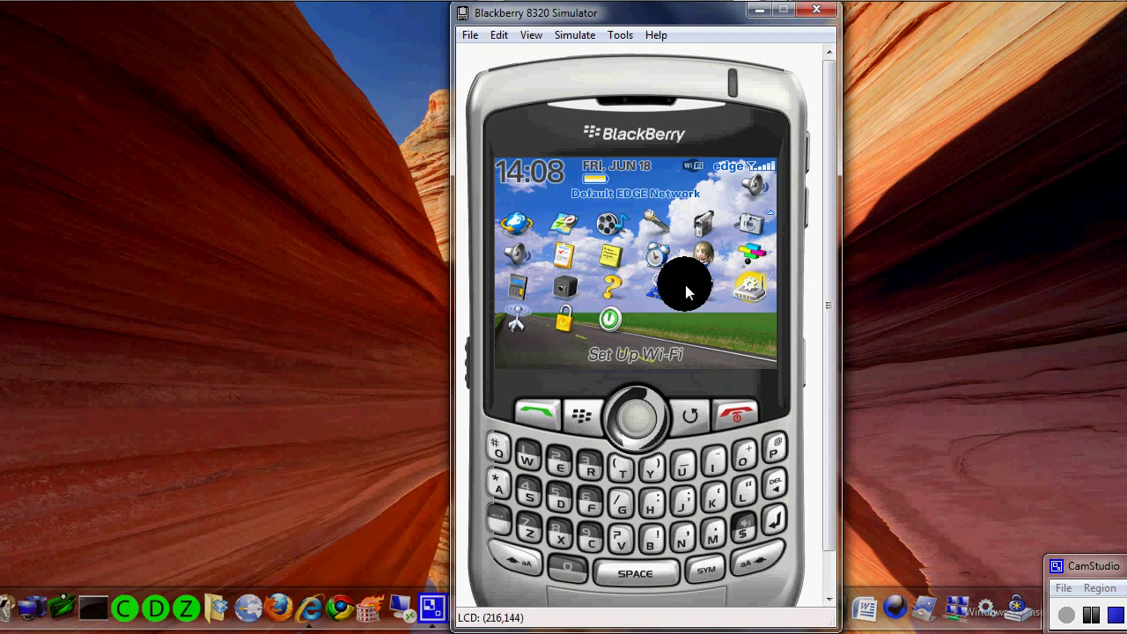
- Open the device Options and enter the Wi-Fi Connections settings
{"action": "scroll", "coordinate": [729, 290], "scroll_direction": "up", "scroll_amount": 1}
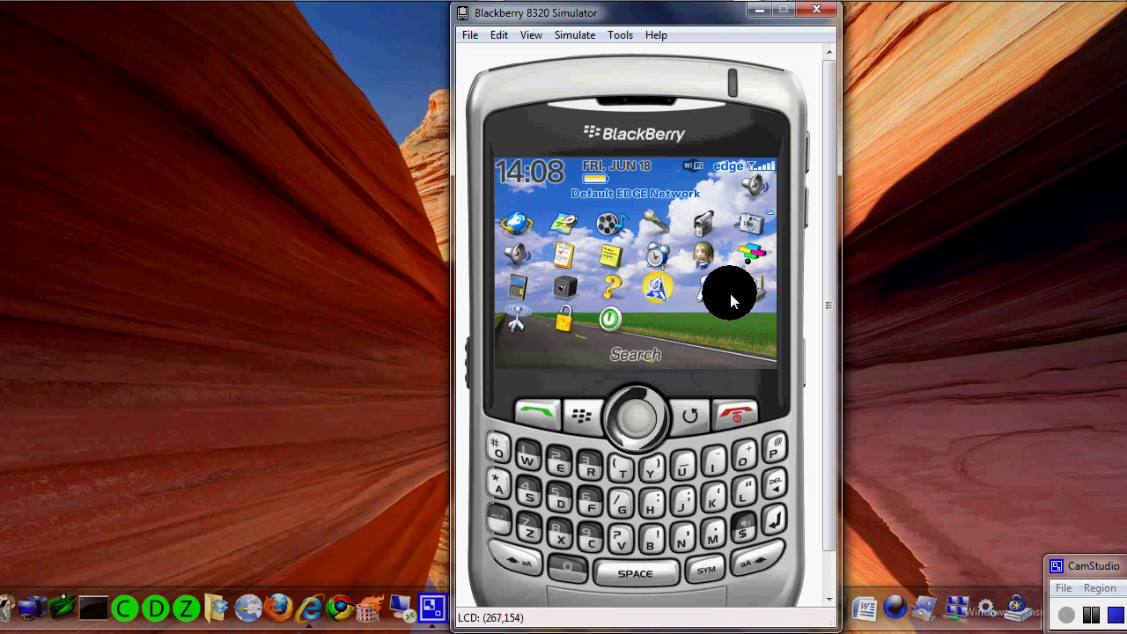
{"action": "left_click", "coordinate": [729, 290]}
{"action": "scroll", "coordinate": [730, 293], "scroll_direction": "down", "scroll_amount": 10}
{"action": "scroll", "coordinate": [730, 293], "scroll_direction": "down", "scroll_amount": 6}
{"action": "scroll", "coordinate": [730, 293], "scroll_direction": "up", "scroll_amount": 16}
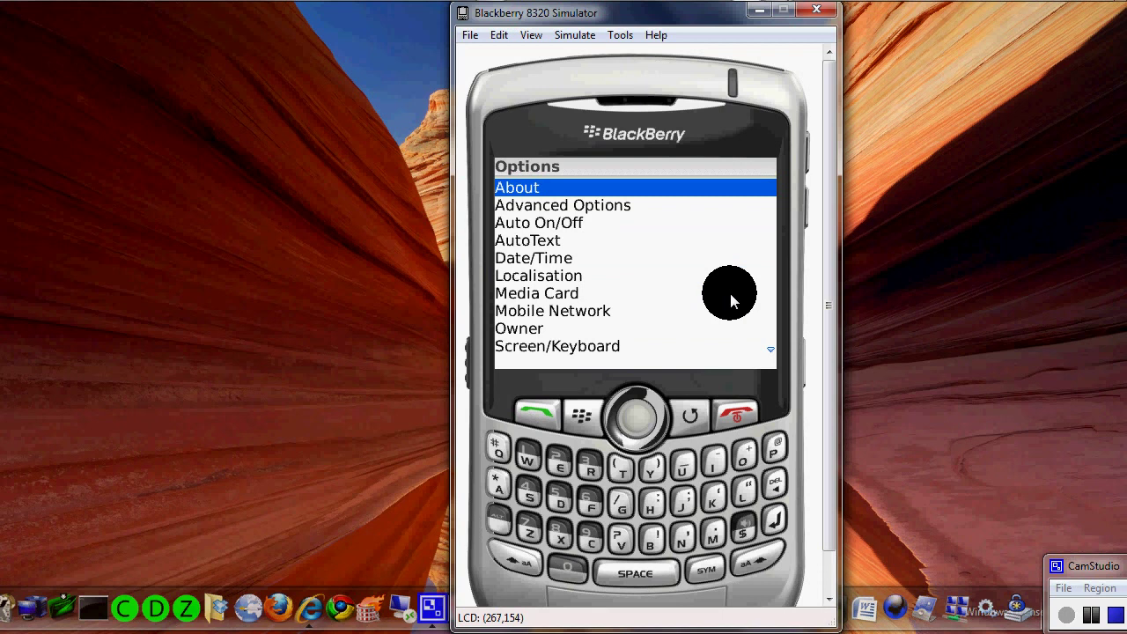
{"action": "scroll", "coordinate": [730, 293], "scroll_direction": "down", "scroll_amount": 16}
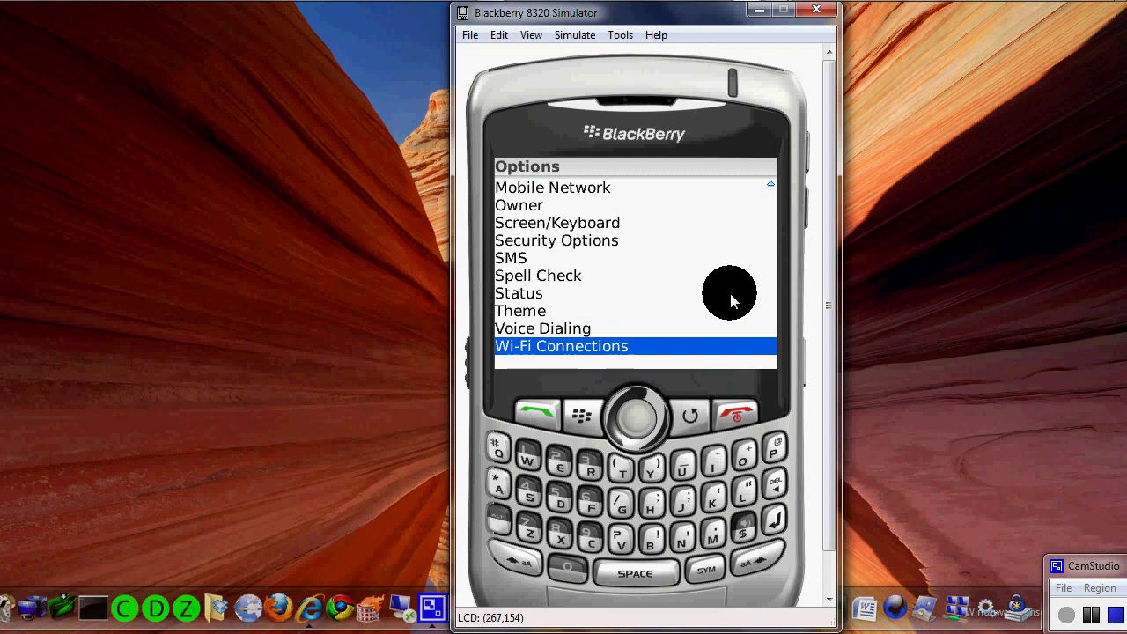
{"action": "key", "text": "Return"}
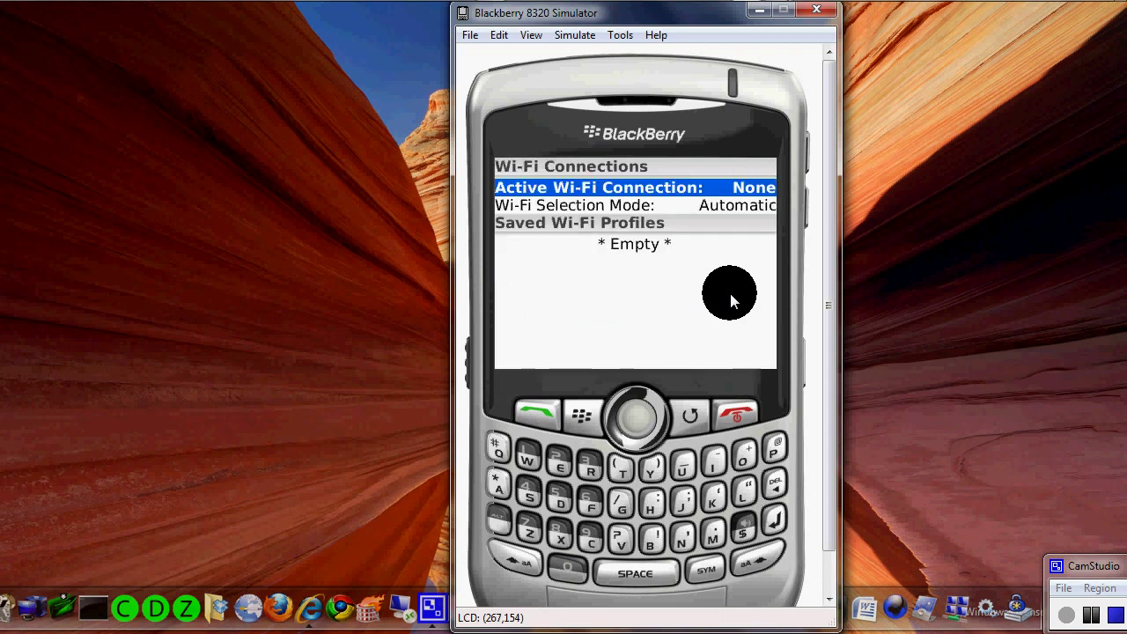
- Switch Wi-Fi Selection Mode from Automatic to Manual
{"action": "scroll", "coordinate": [730, 293], "scroll_direction": "down", "scroll_amount": 1}
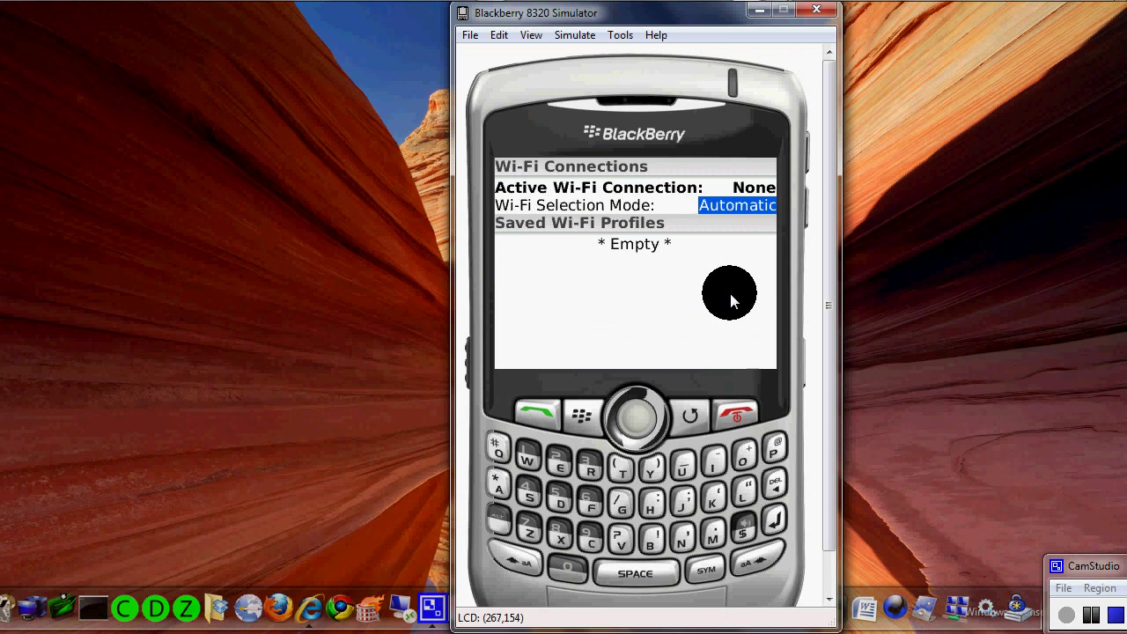
{"action": "scroll", "coordinate": [731, 293], "scroll_direction": "up", "scroll_amount": 1}
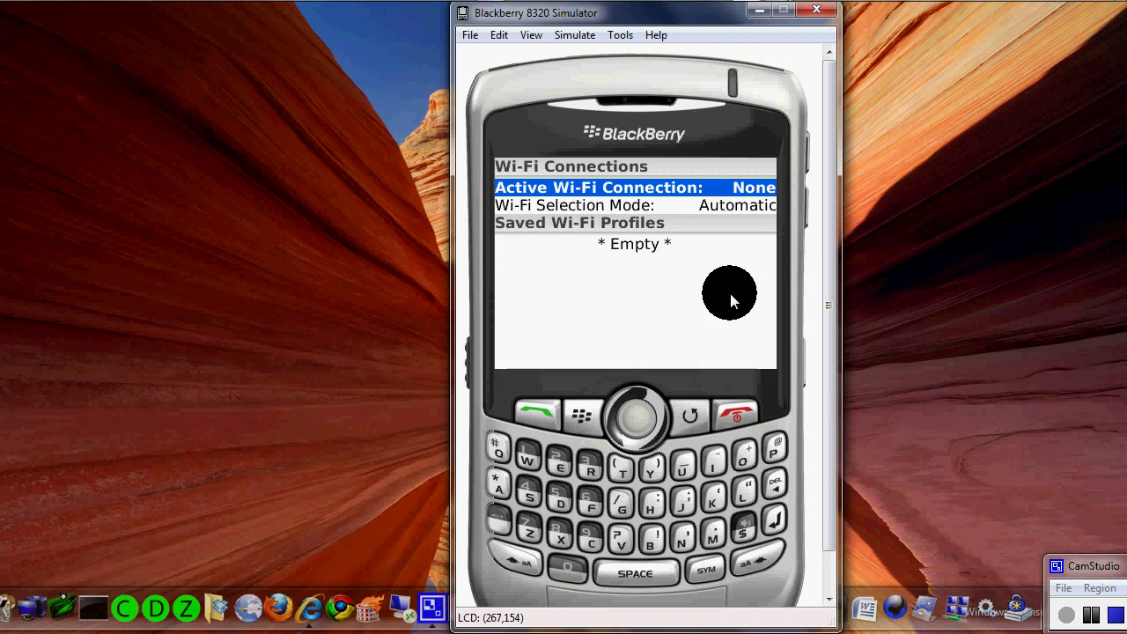
{"action": "scroll", "coordinate": [730, 294], "scroll_direction": "down", "scroll_amount": 1}
{"action": "scroll", "coordinate": [730, 294], "scroll_direction": "down", "scroll_amount": 1}
{"action": "scroll", "coordinate": [730, 294], "scroll_direction": "up", "scroll_amount": 1}
{"action": "scroll", "coordinate": [730, 294], "scroll_direction": "up", "scroll_amount": 1}
{"action": "scroll", "coordinate": [730, 294], "scroll_direction": "down", "scroll_amount": 1}
{"action": "key", "text": "space"}
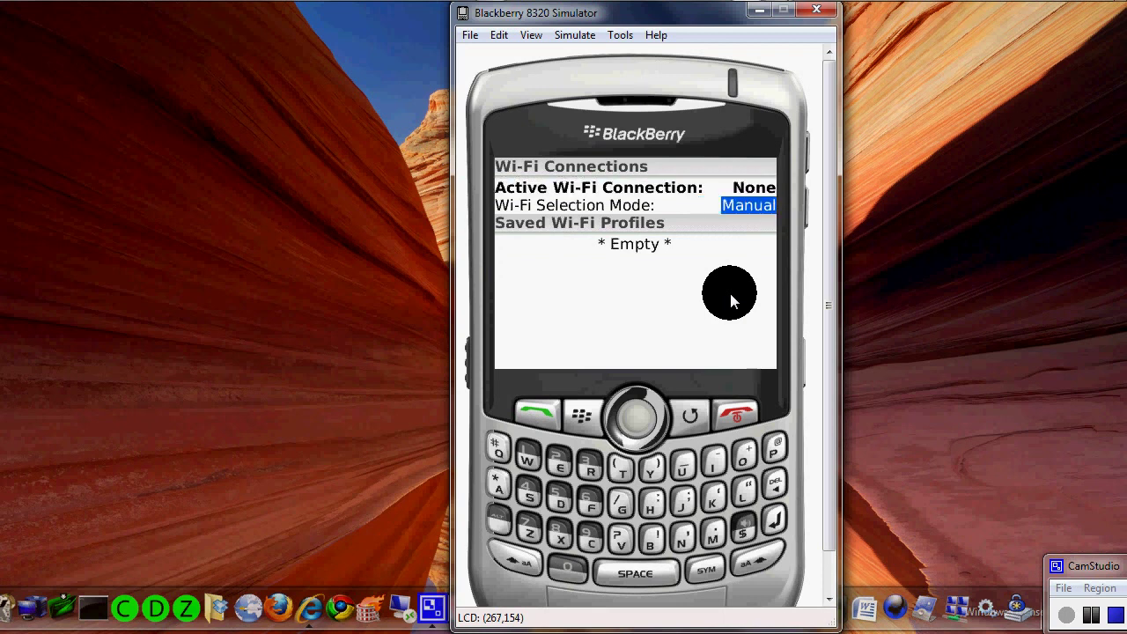
{"action": "scroll", "coordinate": [730, 293], "scroll_direction": "down", "scroll_amount": 1}
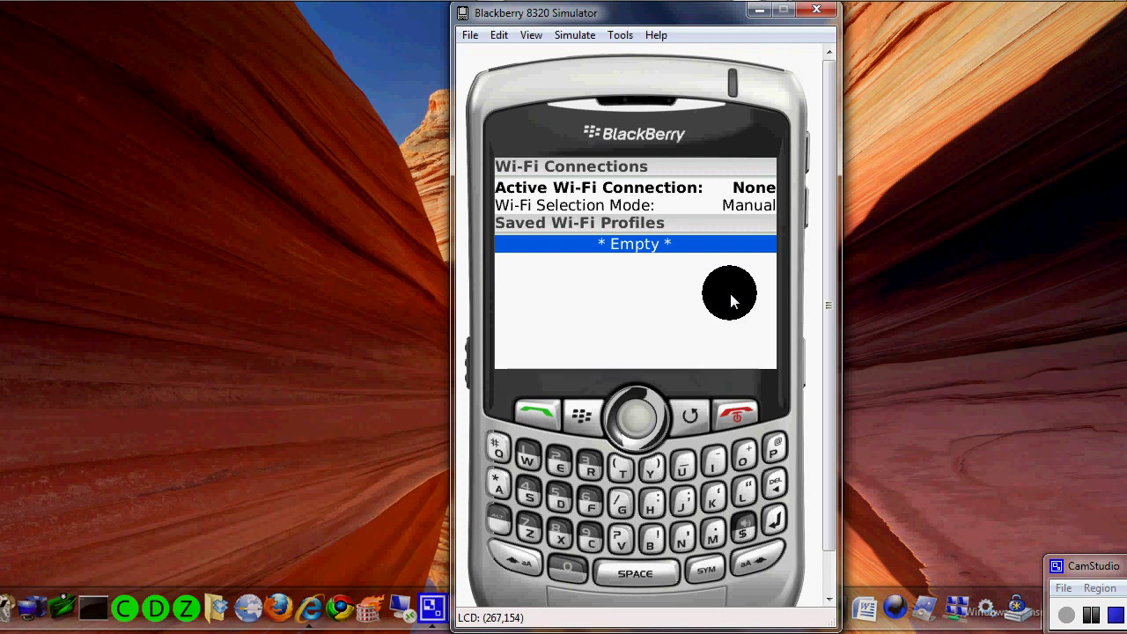
- Start a new Wi-Fi connection from the menu, manually add network 'lvpd', and add it
{"action": "left_click", "coordinate": [586, 418]}
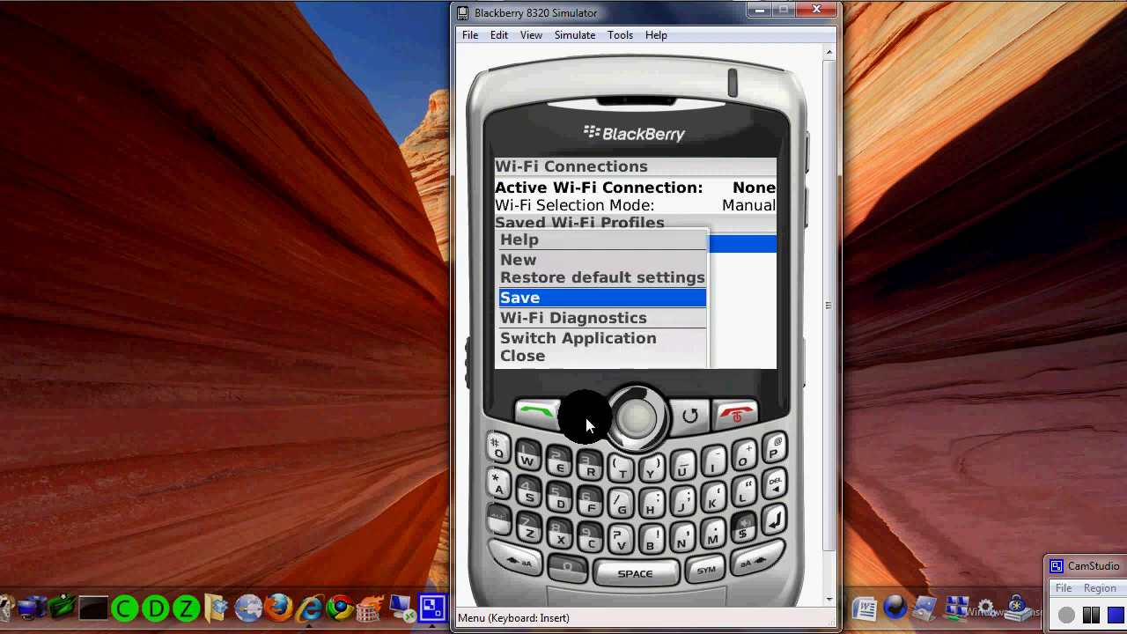
{"action": "scroll", "coordinate": [528, 259], "scroll_direction": "up", "scroll_amount": 3}
{"action": "left_click", "coordinate": [528, 259]}
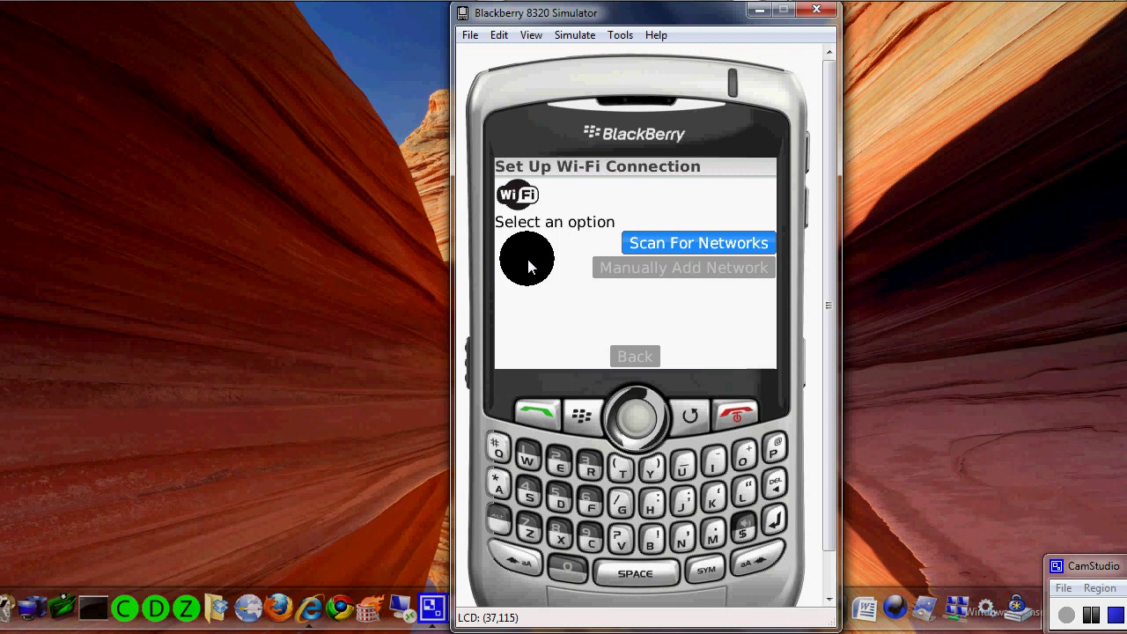
{"action": "scroll", "coordinate": [562, 312], "scroll_direction": "down", "scroll_amount": 1}
{"action": "left_click", "coordinate": [562, 312]}
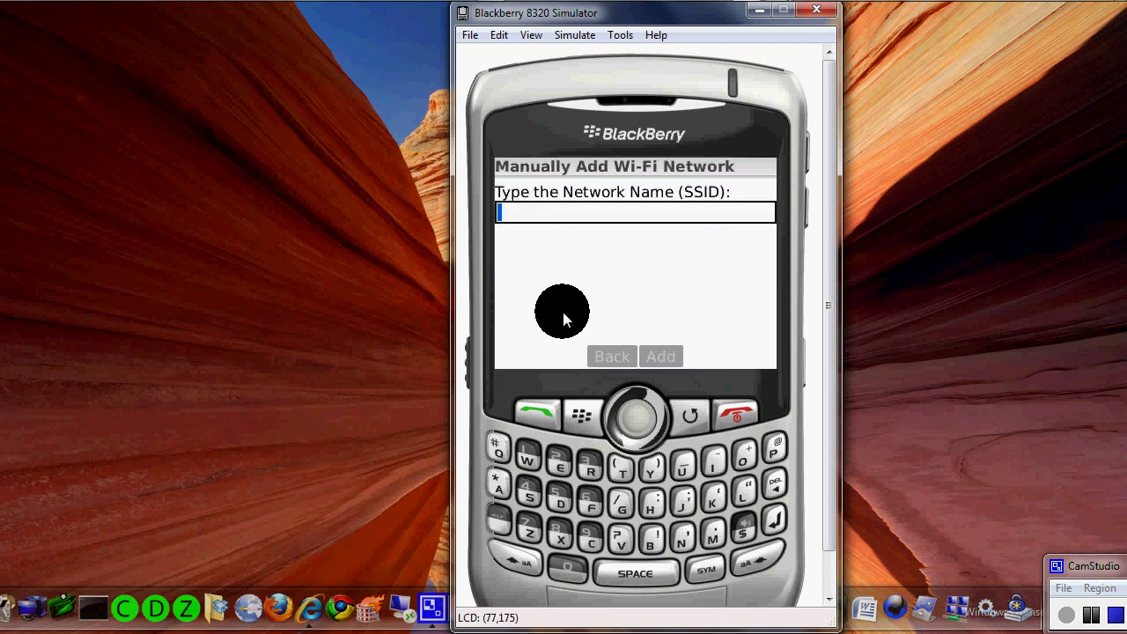
{"action": "type", "text": "lvpd"}
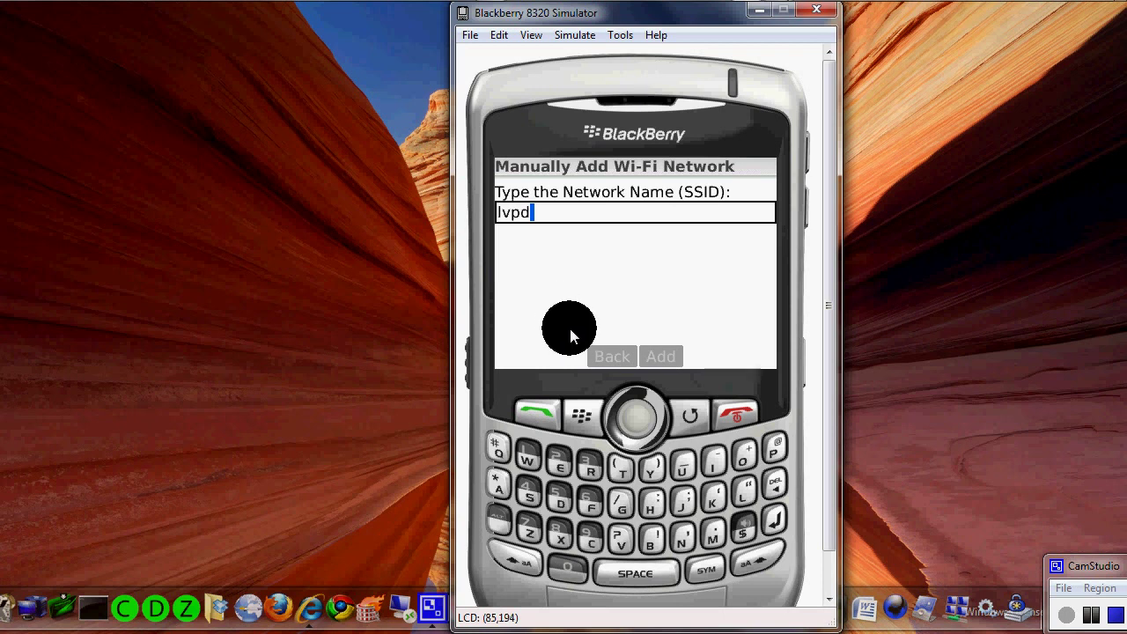
{"action": "scroll", "coordinate": [570, 328], "scroll_direction": "down", "scroll_amount": 1}
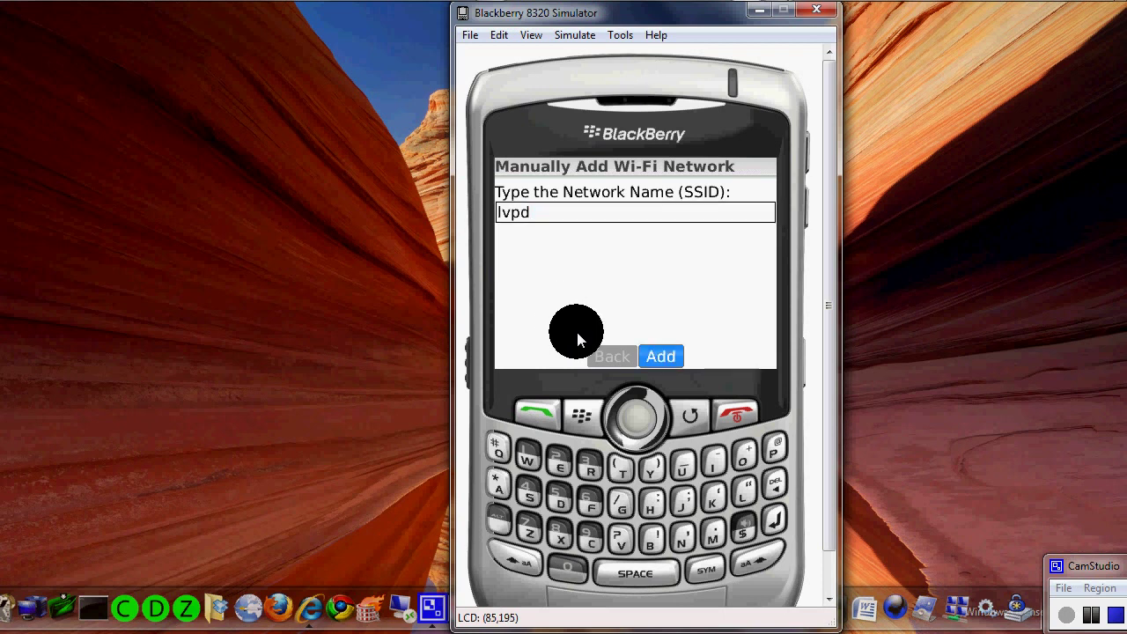
{"action": "left_click", "coordinate": [664, 352]}
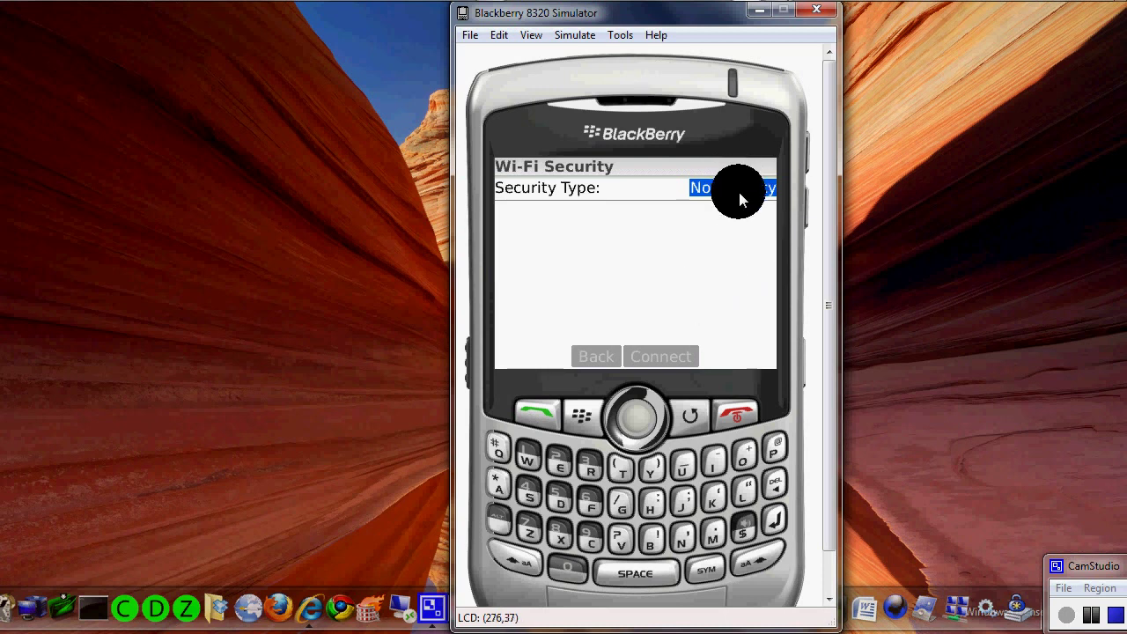
- Set the lvpd network's Security Type to Pre-Shared Key (PSK)
{"action": "scroll", "coordinate": [740, 192], "scroll_direction": "down", "scroll_amount": 1}
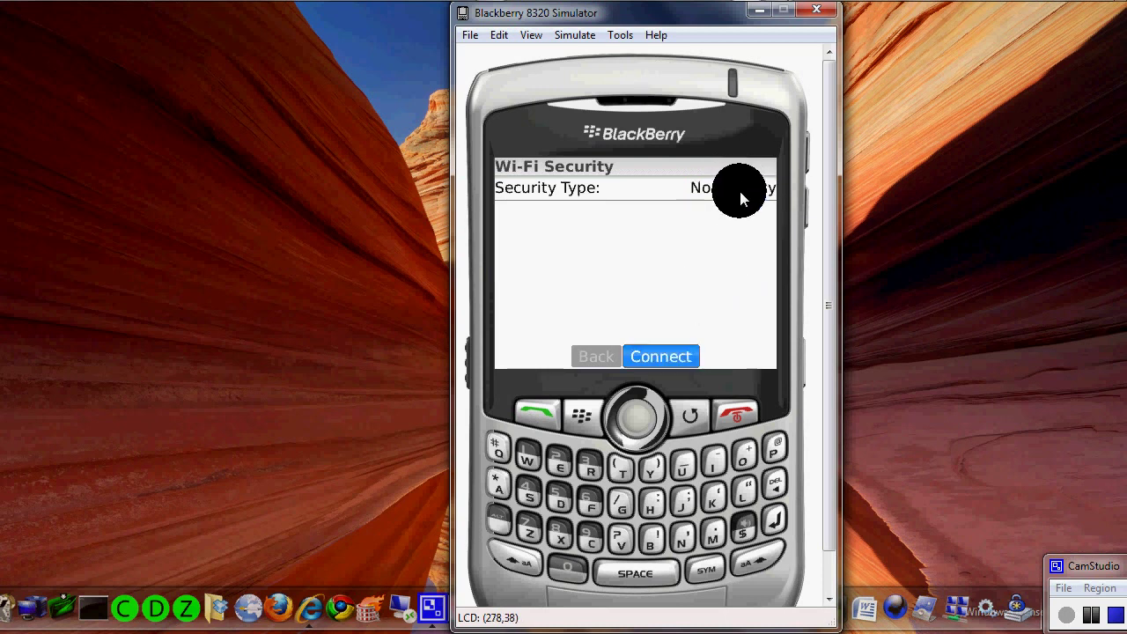
{"action": "scroll", "coordinate": [740, 191], "scroll_direction": "up", "scroll_amount": 1}
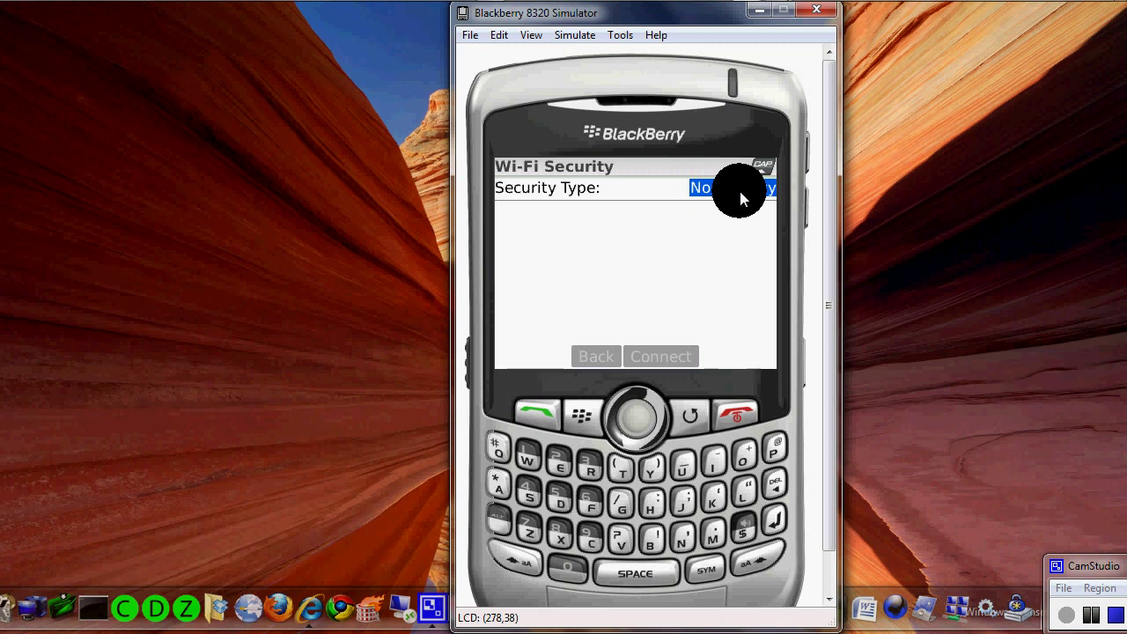
{"action": "scroll", "coordinate": [740, 191], "scroll_direction": "down", "scroll_amount": 1}
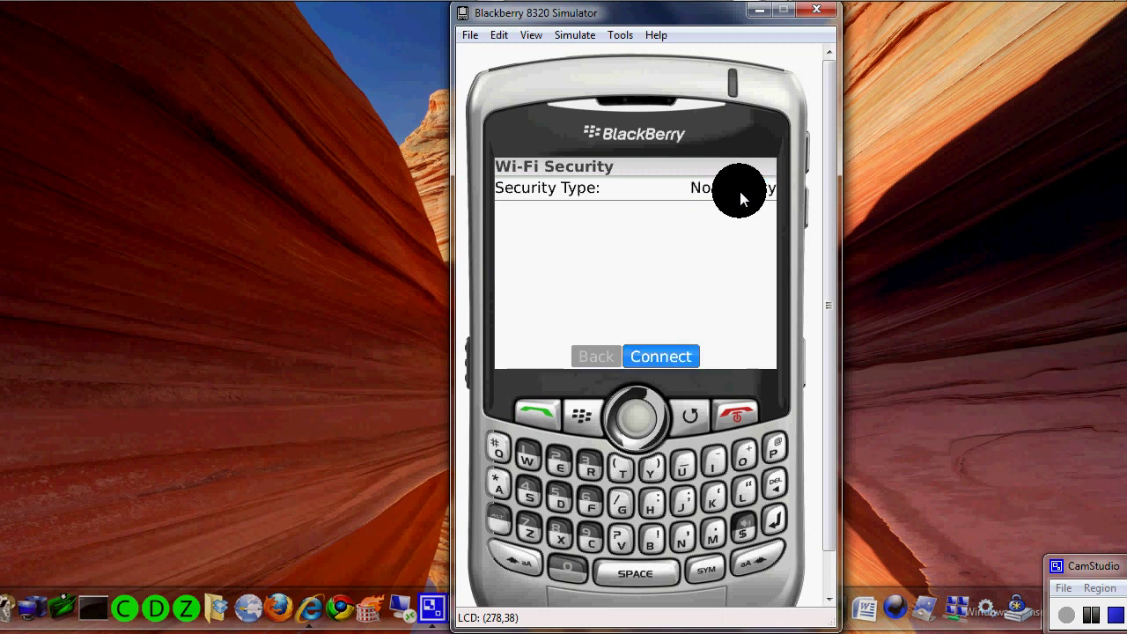
{"action": "scroll", "coordinate": [740, 191], "scroll_direction": "up", "scroll_amount": 1}
{"action": "key", "text": "space"}
{"action": "key", "text": "space"}
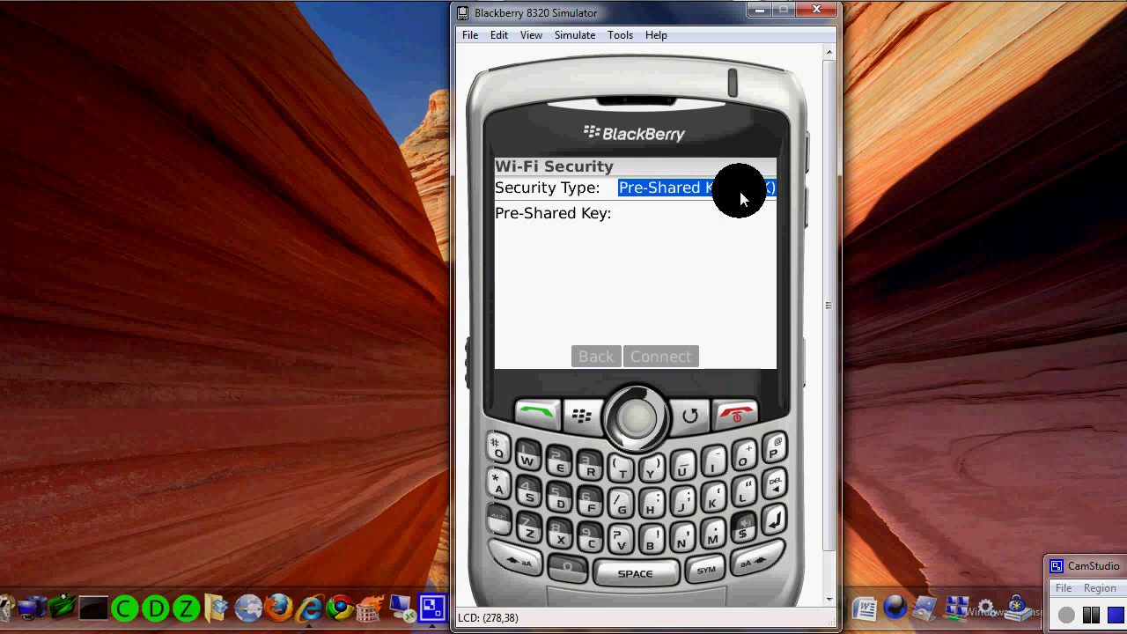
- Enter the network's pre-shared key and move down to Connect
{"action": "scroll", "coordinate": [739, 191], "scroll_direction": "down", "scroll_amount": 2}
{"action": "scroll", "coordinate": [739, 191], "scroll_direction": "up", "scroll_amount": 1}
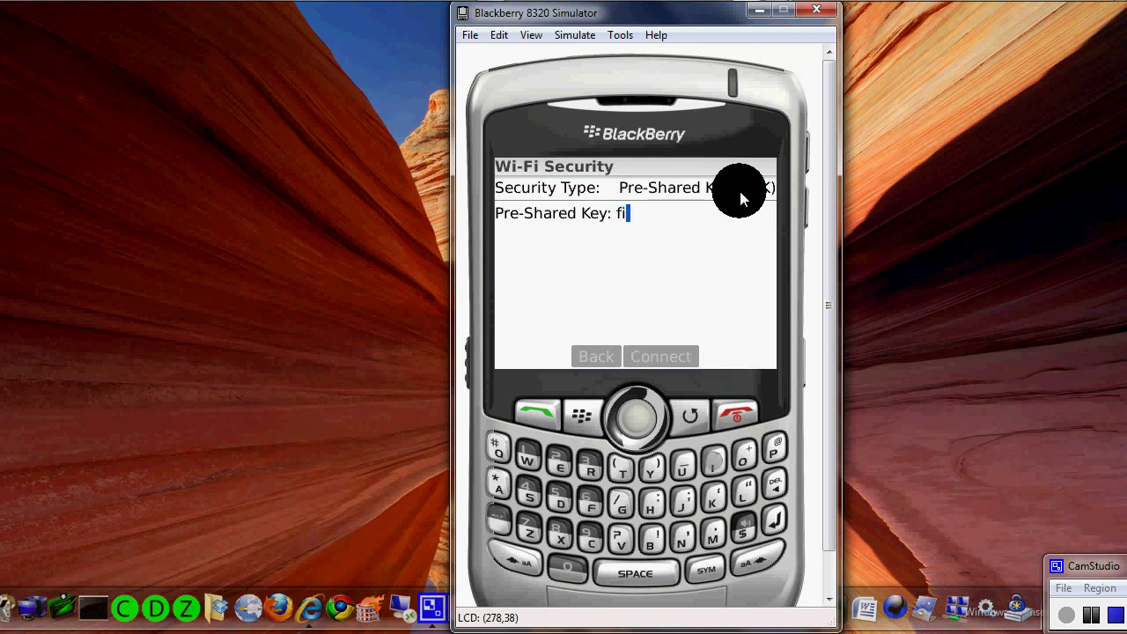
{"action": "key", "text": "BackSpace"}
{"action": "key", "text": "BackSpace"}
{"action": "key", "text": "BackSpace"}
{"action": "key", "text": "BackSpace"}
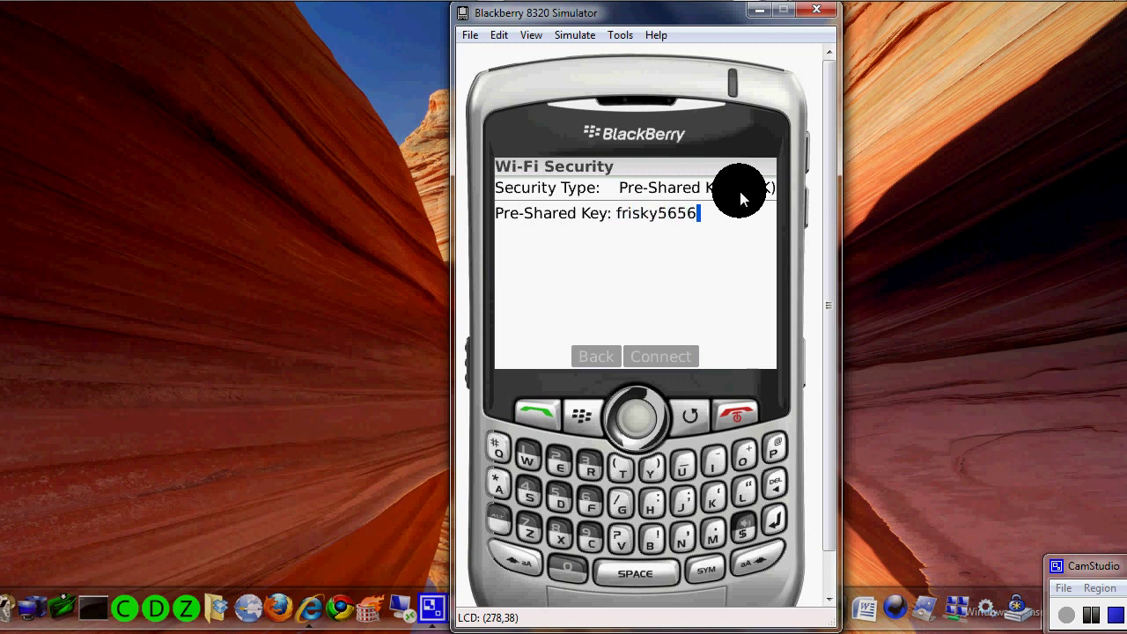
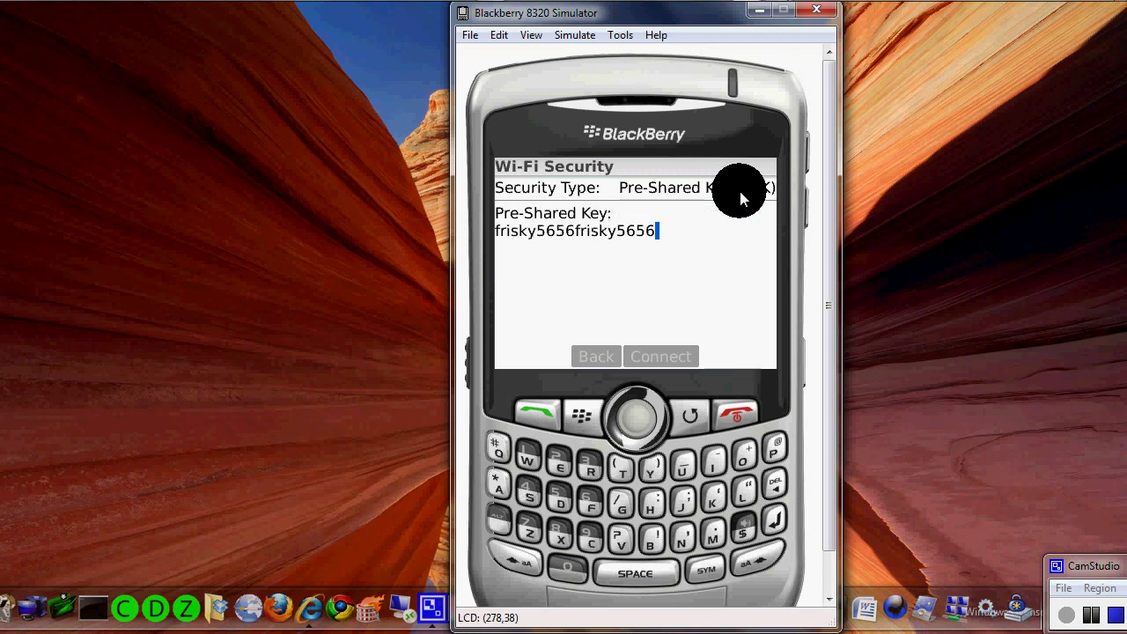
{"action": "key", "text": "Down"}
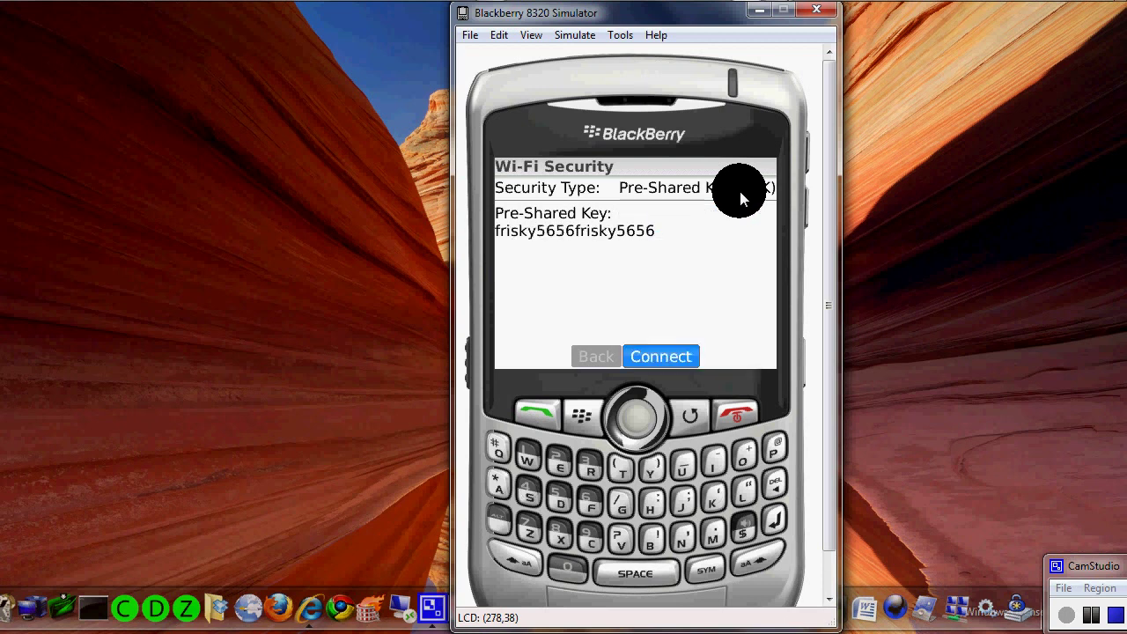
- Start connecting to lvpd, cancel the attempt, and back out to the Wi-Fi Connections overview
{"action": "key", "text": "Return"}
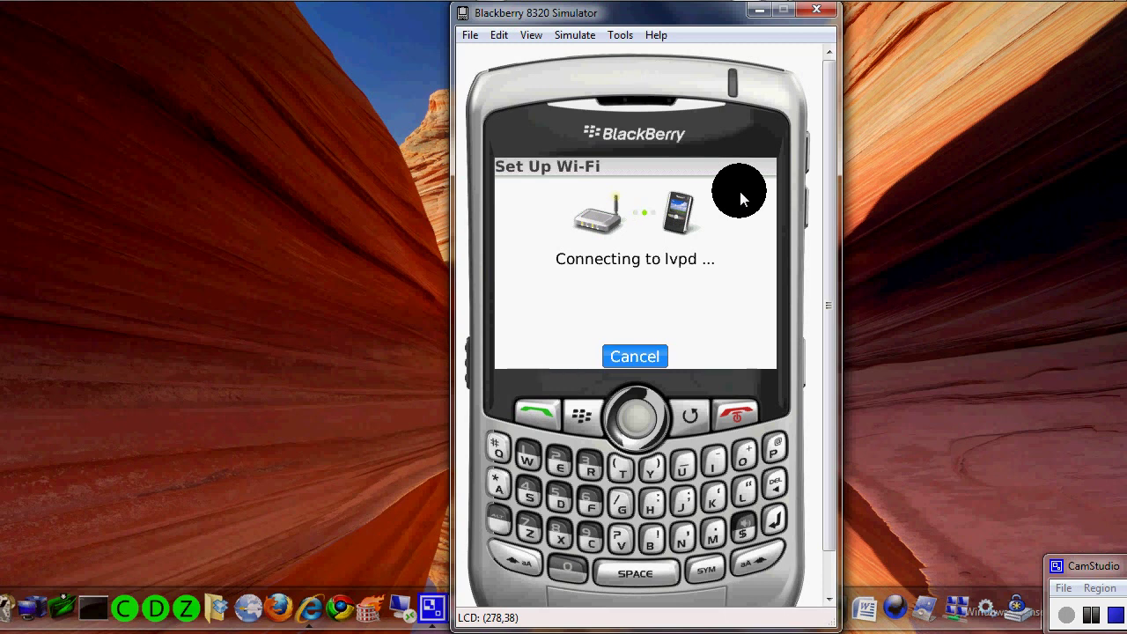
{"action": "left_click", "coordinate": [647, 358]}
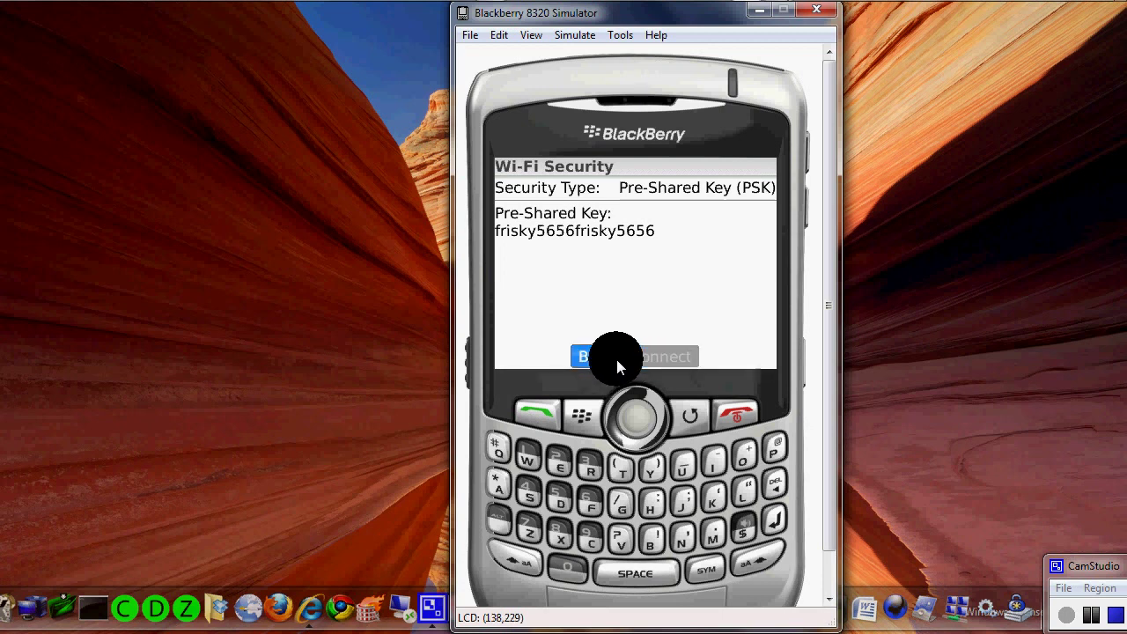
{"action": "left_click", "coordinate": [616, 359]}
{"action": "left_click", "coordinate": [616, 359]}
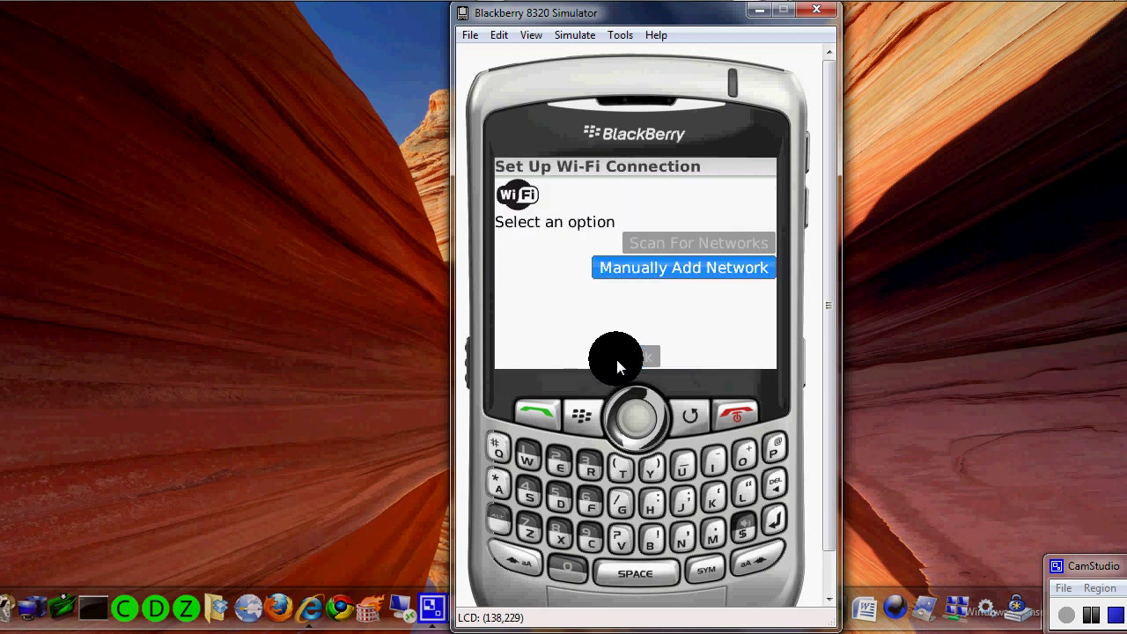
{"action": "left_click", "coordinate": [617, 360]}
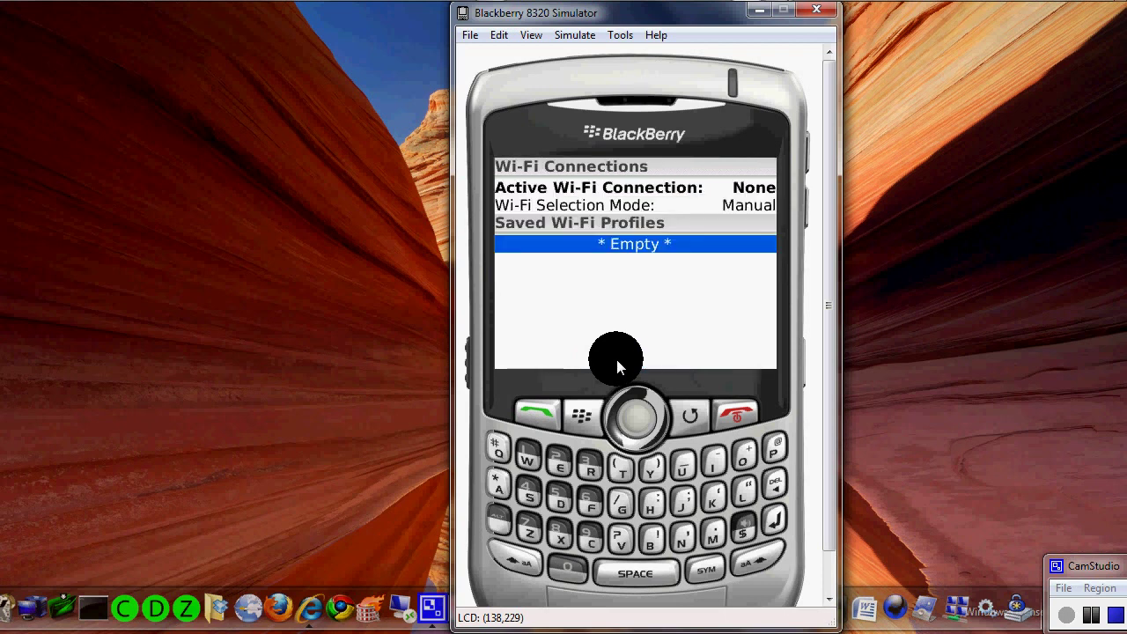
- Cycle the Wi-Fi Selection Mode setting from Manual until it reads Automatic
{"action": "key", "text": "Up"}
{"action": "key", "text": "Up"}
{"action": "key", "text": "Down"}
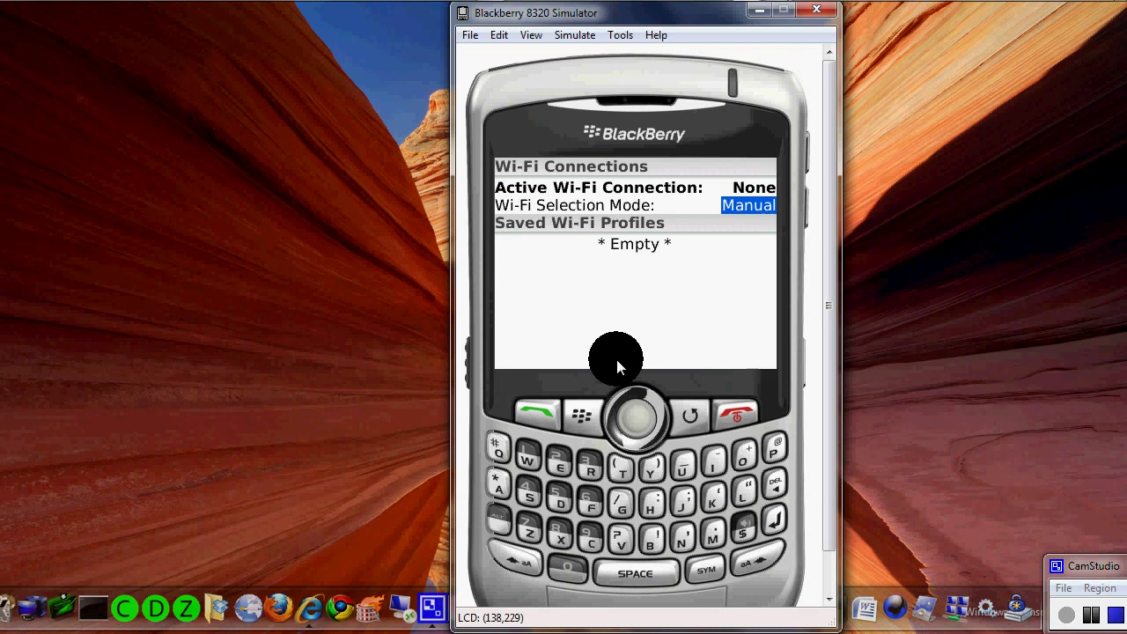
{"action": "key", "text": "space"}
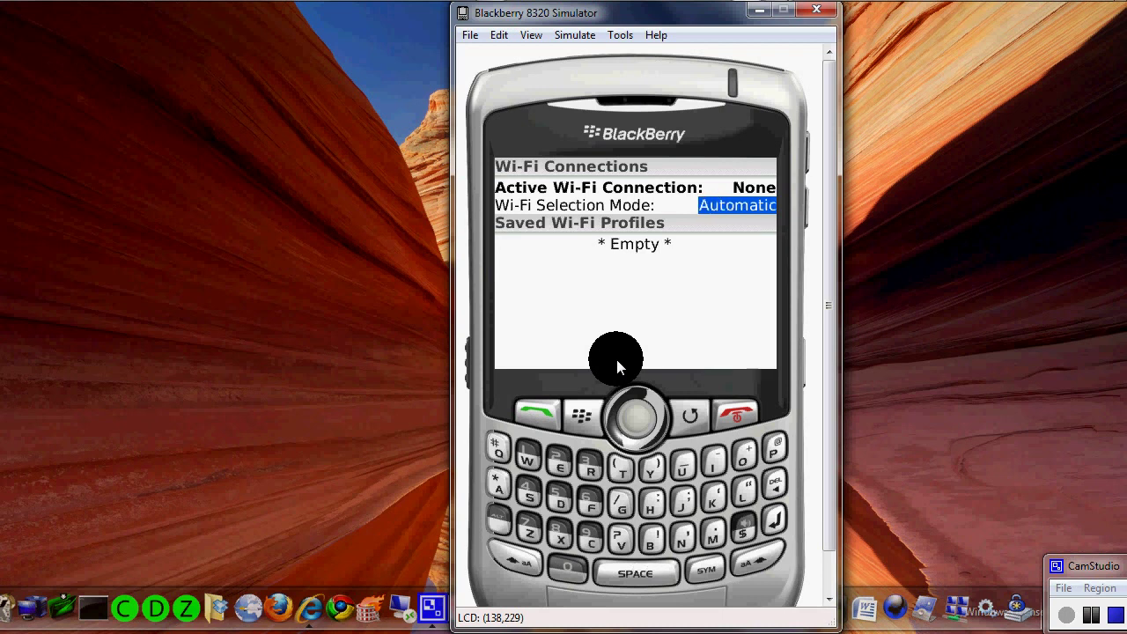
{"action": "key", "text": "space"}
{"action": "key", "text": "space"}
- Save the Automatic Wi-Fi Connections setting from the menu, then close Options to the home screen
{"action": "left_click", "coordinate": [591, 417]}
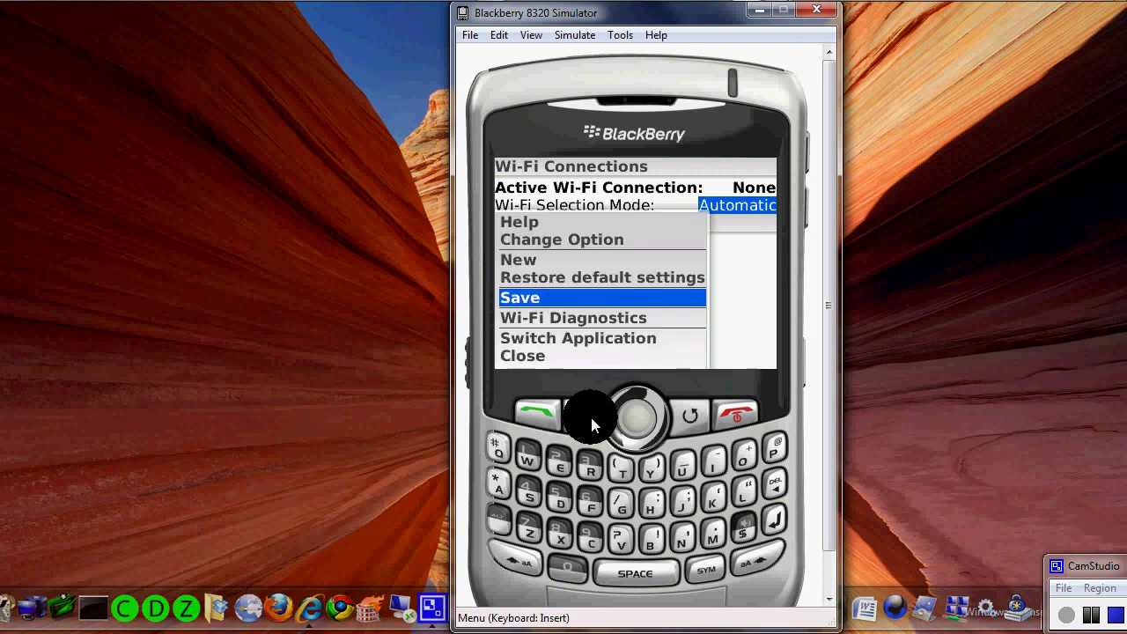
{"action": "left_click", "coordinate": [534, 301]}
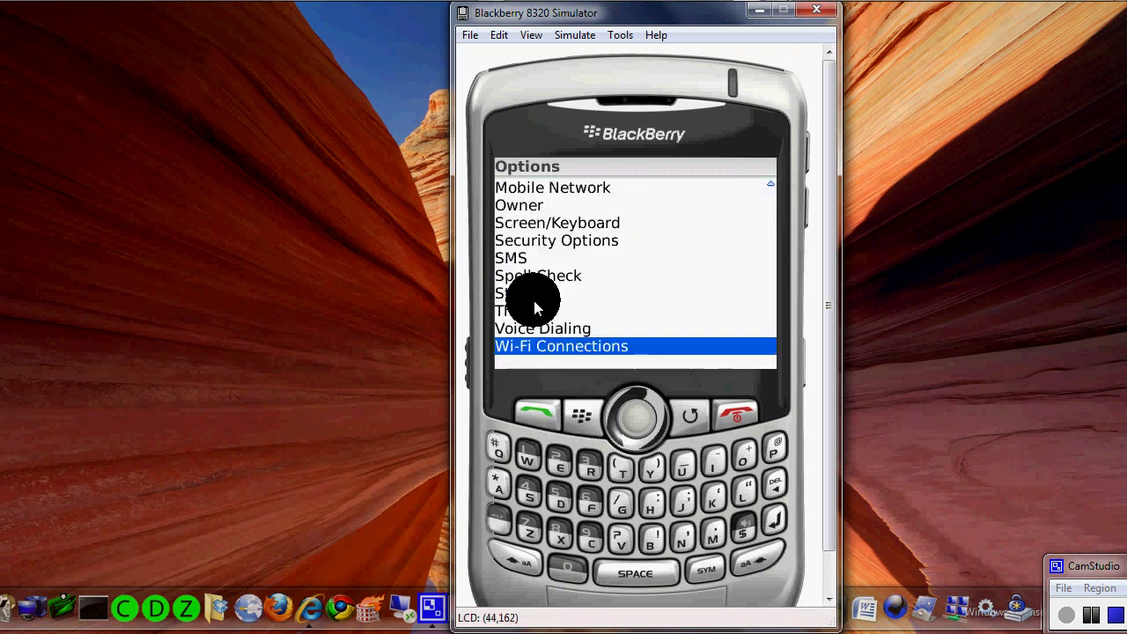
{"action": "left_click", "coordinate": [585, 412]}
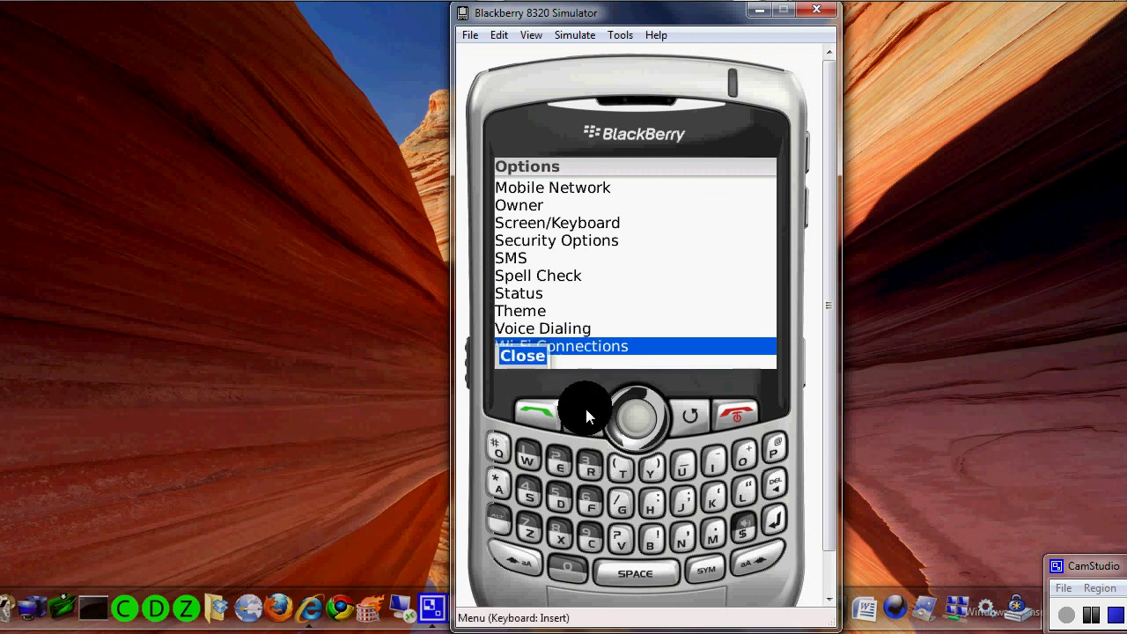
{"action": "left_click", "coordinate": [585, 409]}
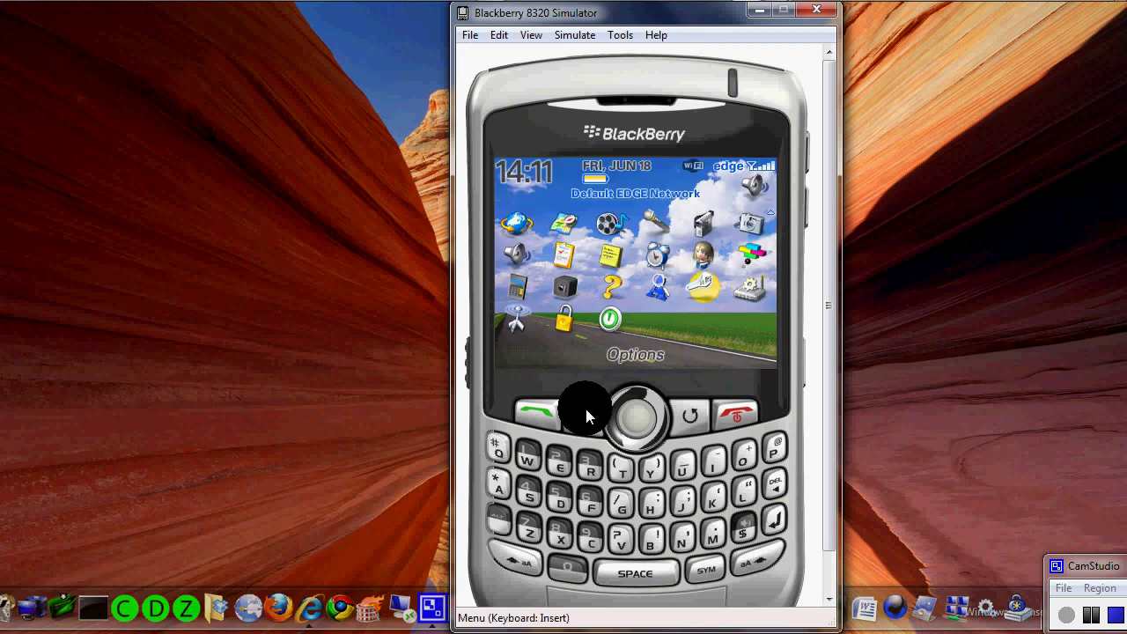